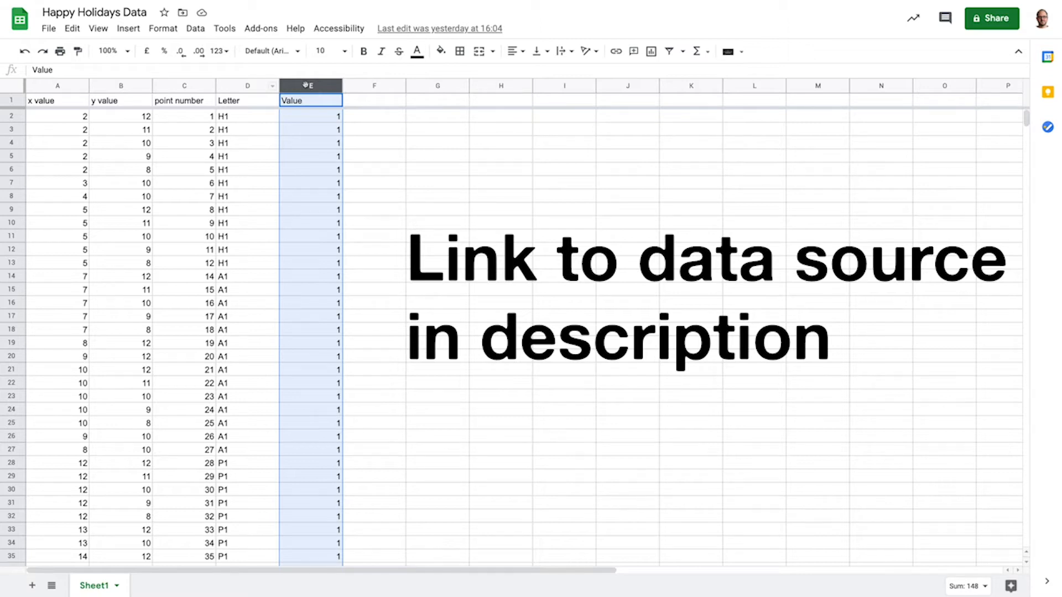
# Check the sheet's Value column and the details of the first point in the finished Happy Holidays bubble chart.
pyautogui.moveTo(304, 85)
pyautogui.mouseDown()
pyautogui.moveTo(74, 84)
pyautogui.moveTo(290, 79)
pyautogui.mouseUp()
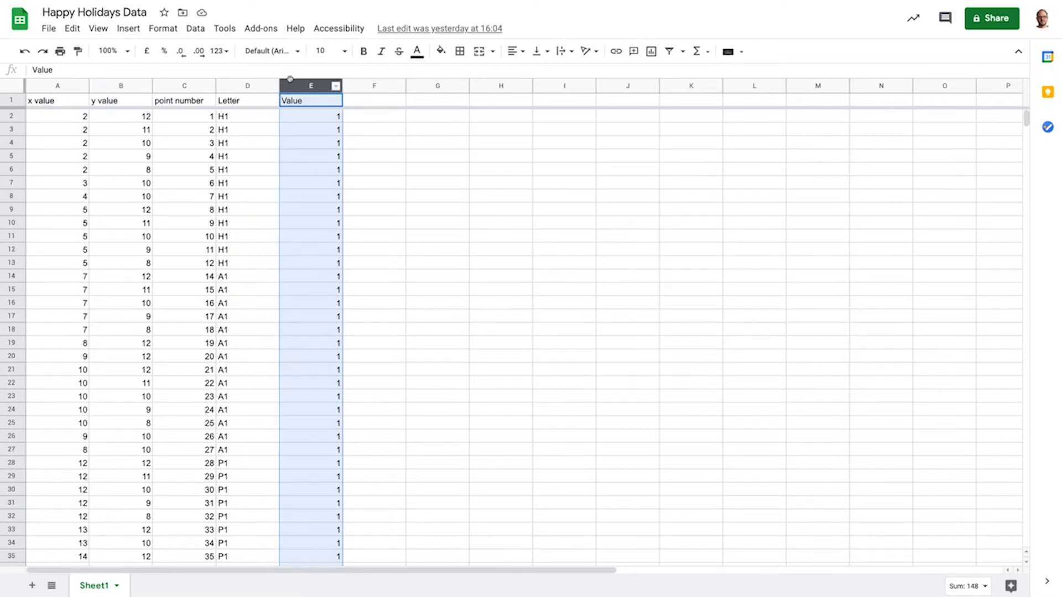
pyautogui.hotkey('ctrl', 'Tab')
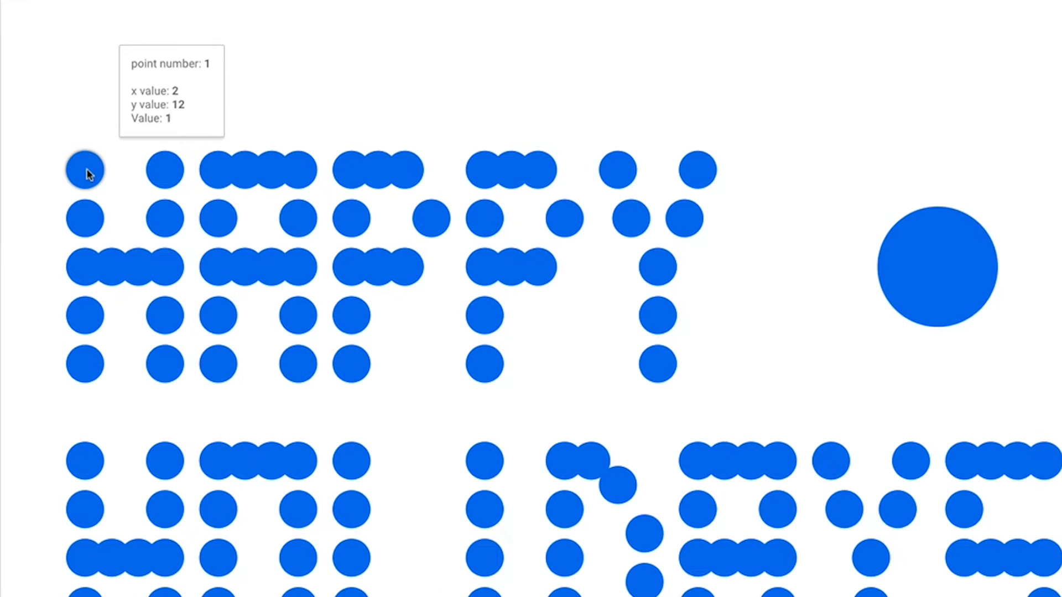
pyautogui.moveTo(300, 153)
pyautogui.moveTo(79, 171)
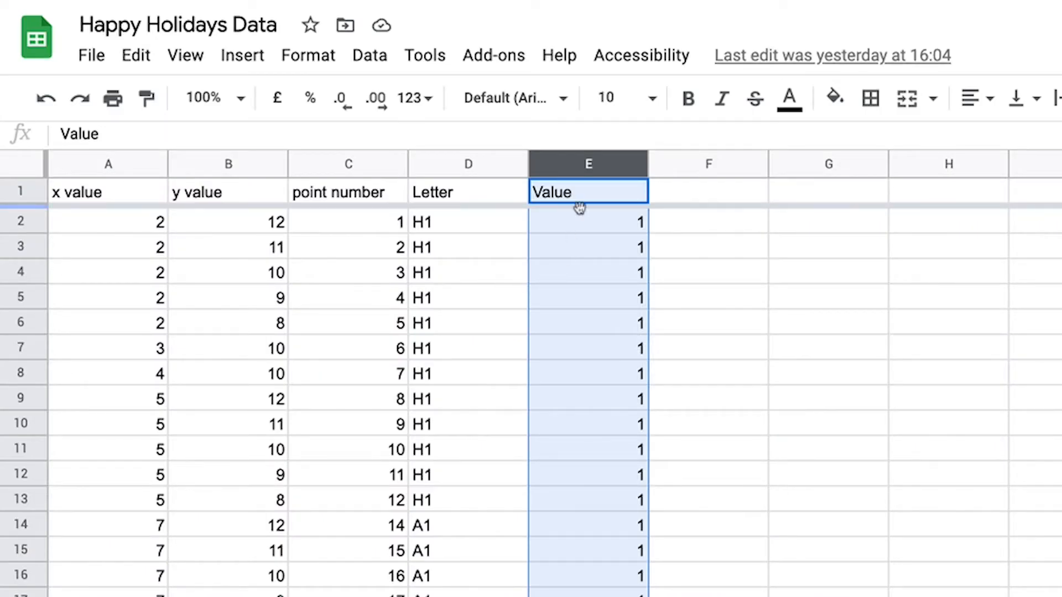
# Examine the sheet's first five data rows and its point number, Value and Letter columns.
pyautogui.click(20, 220)
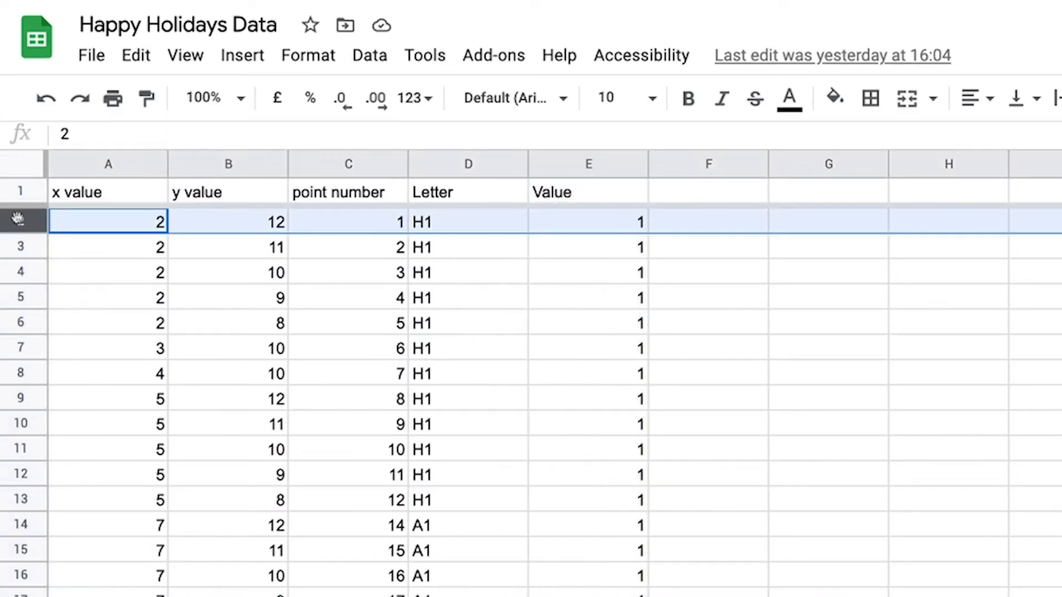
pyautogui.click(20, 246)
pyautogui.click(20, 272)
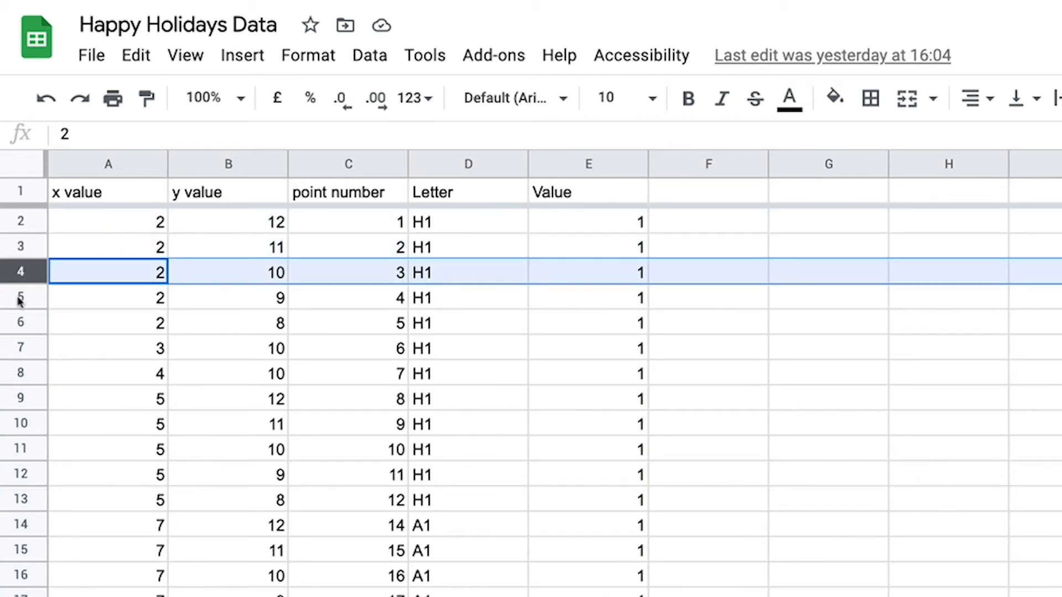
pyautogui.click(20, 298)
pyautogui.click(21, 324)
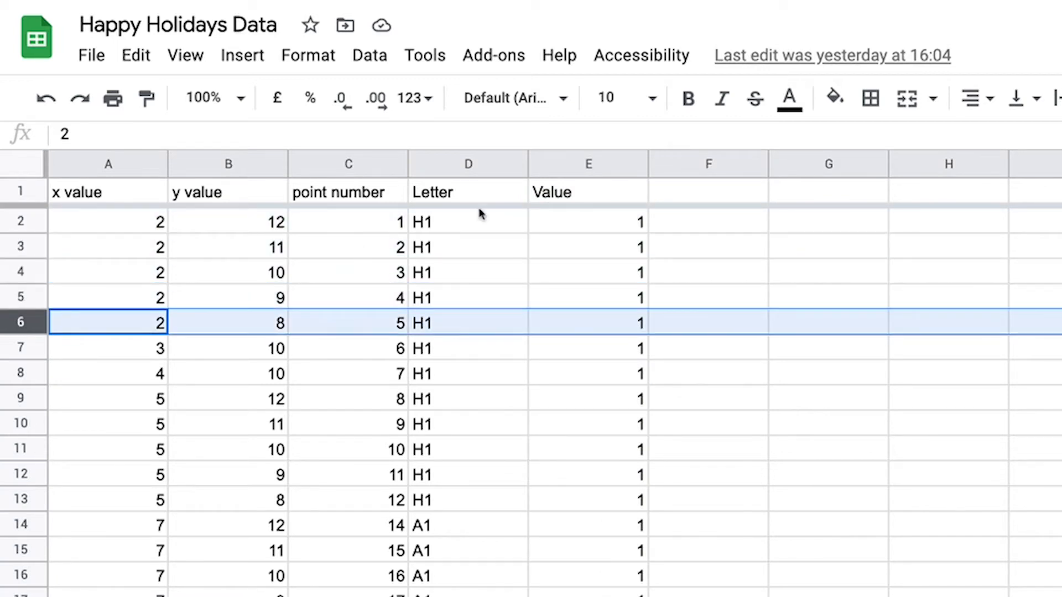
pyautogui.click(347, 165)
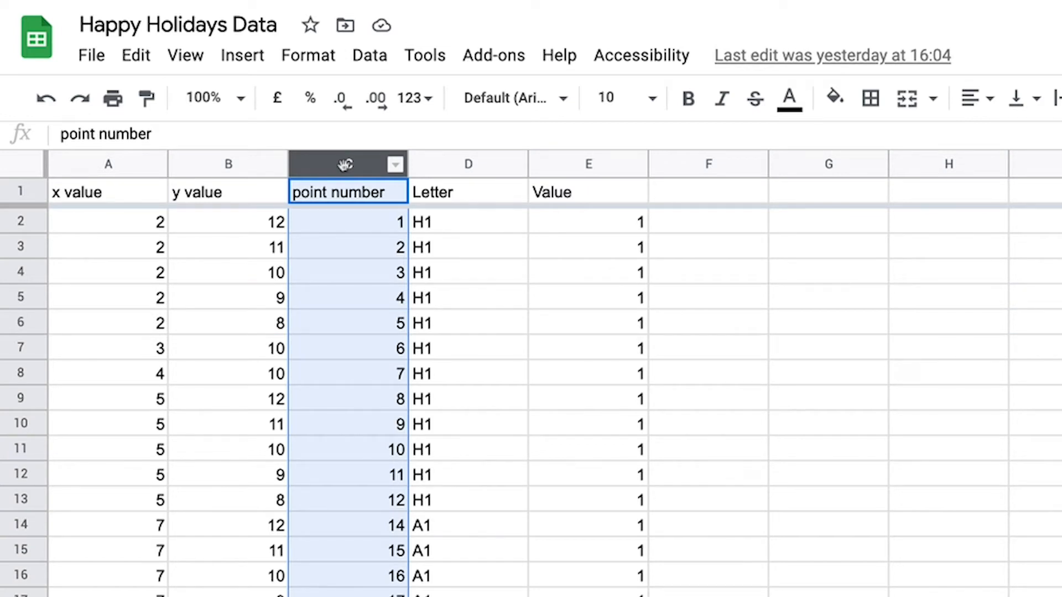
pyautogui.click(620, 165)
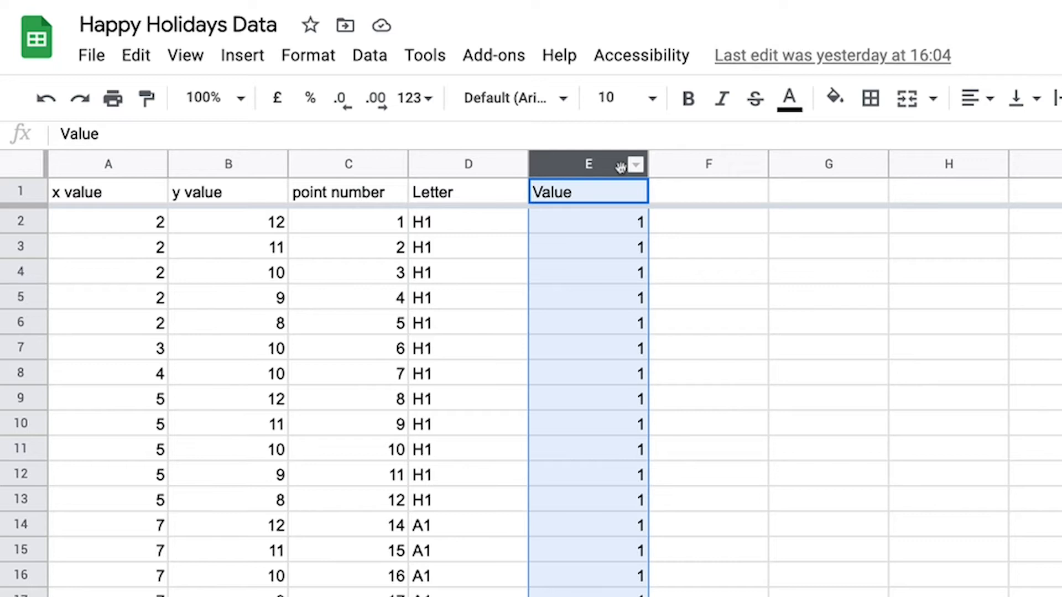
pyautogui.click(475, 164)
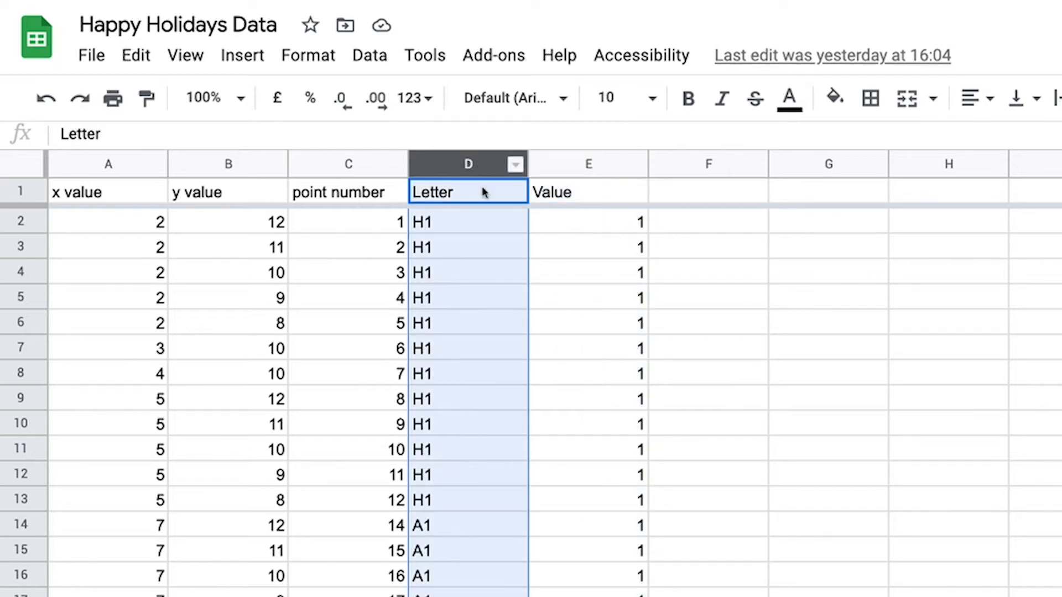
# Review the Letter groups through the whole sheet, including the change from P1 to P2, and the Ball row's Value cell.
pyautogui.scroll(-5, 472, 321)
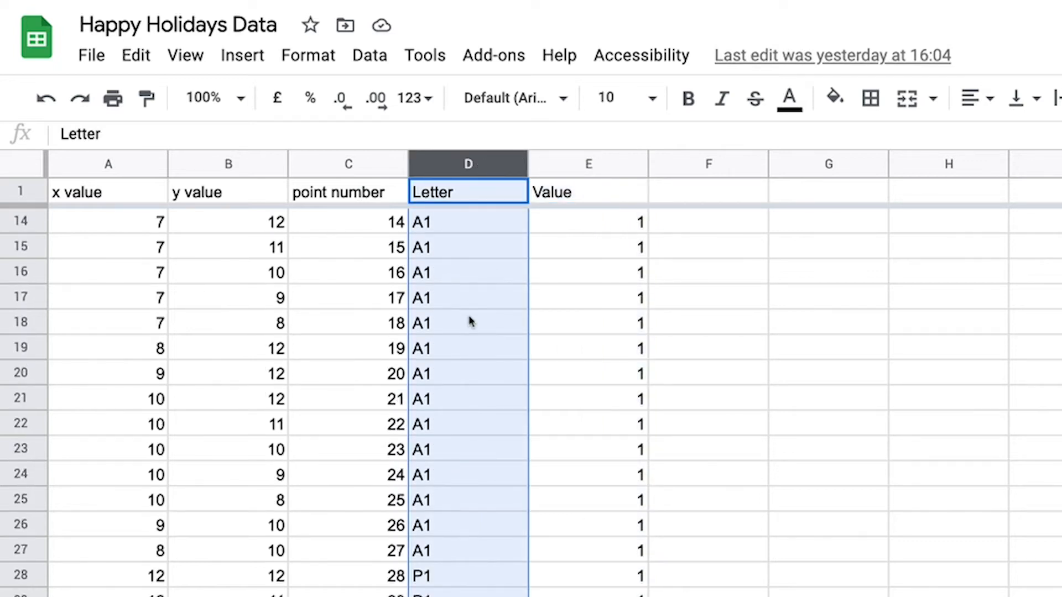
pyautogui.scroll(-1, 470, 321)
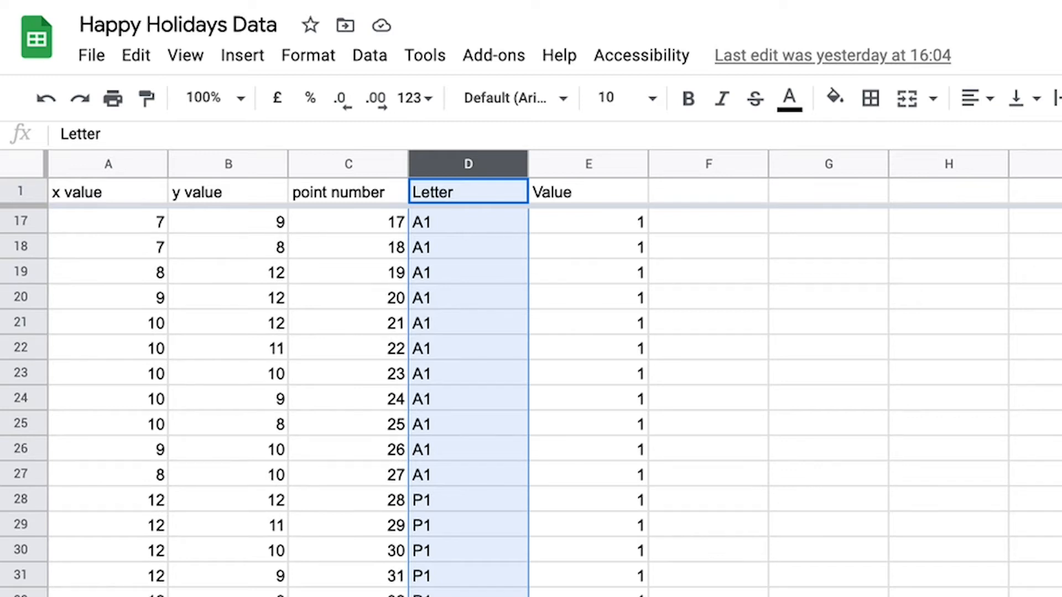
pyautogui.moveTo(19, 551); pyautogui.dragTo(17, 566)
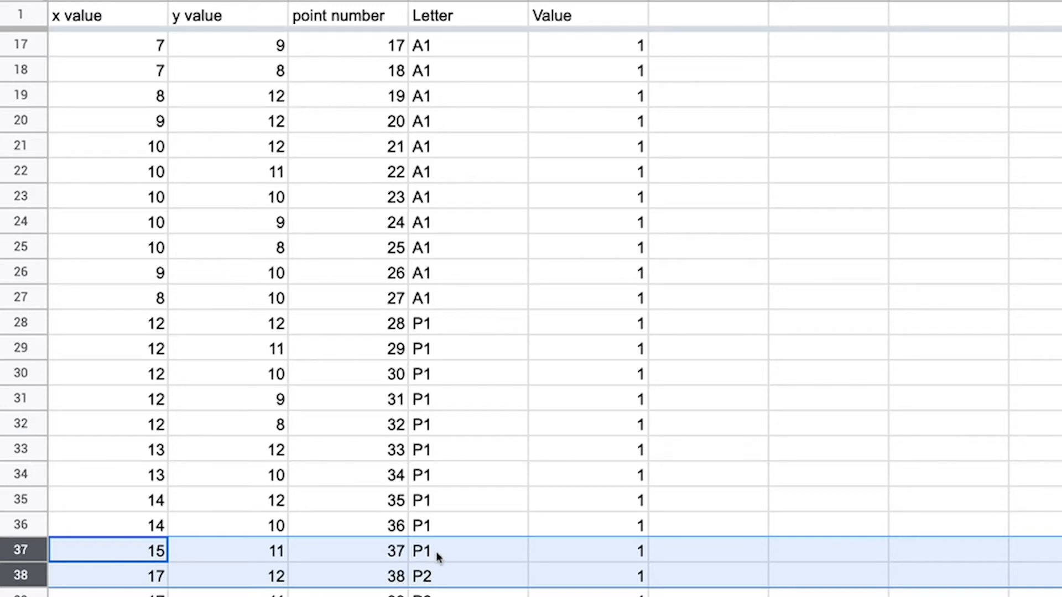
pyautogui.scroll(-20, 436, 552)
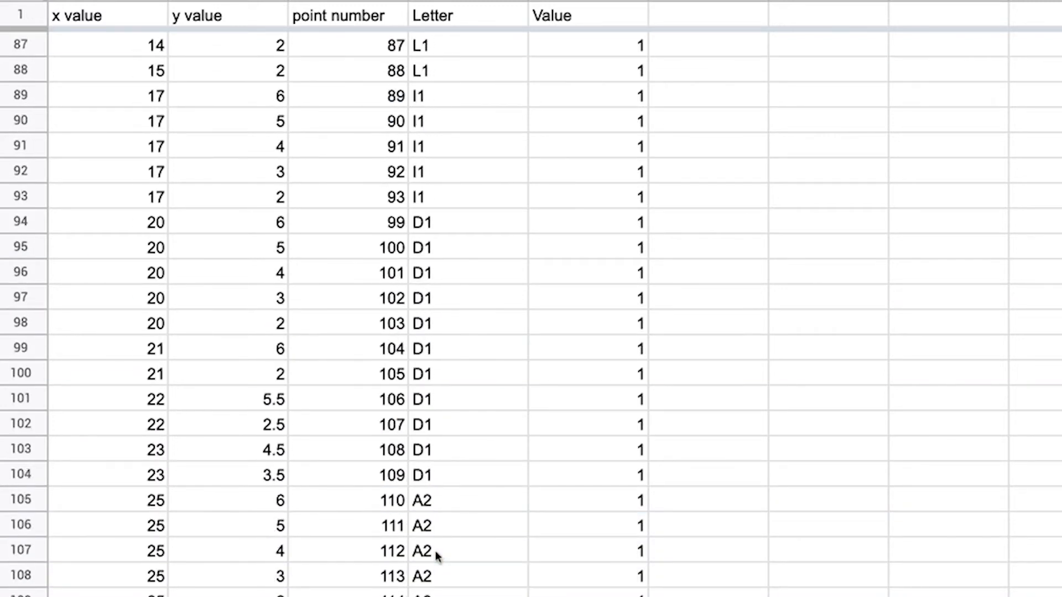
pyautogui.scroll(-7, 435, 552)
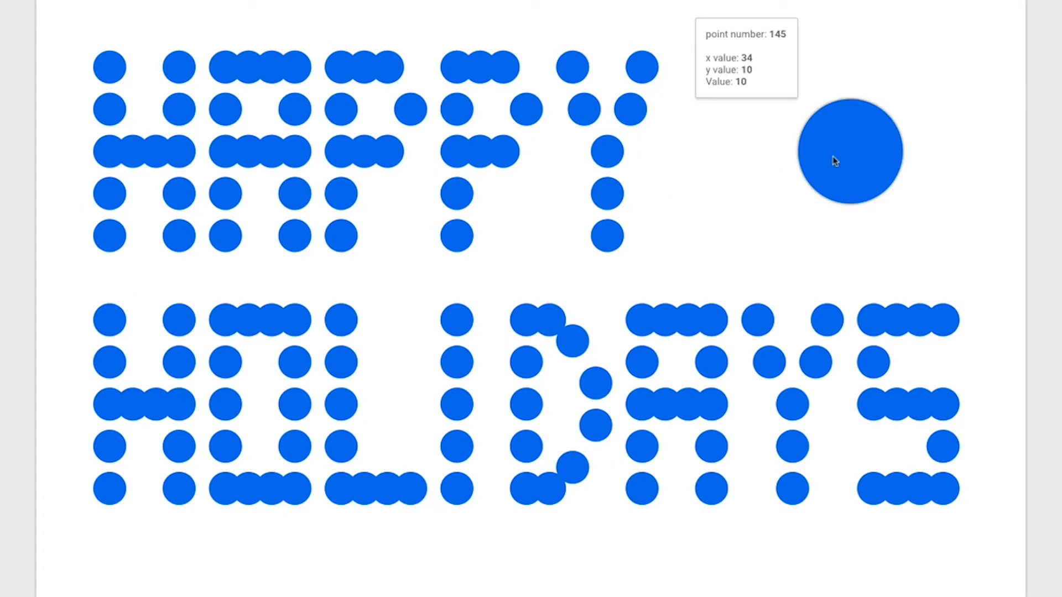
pyautogui.moveTo(835, 159)
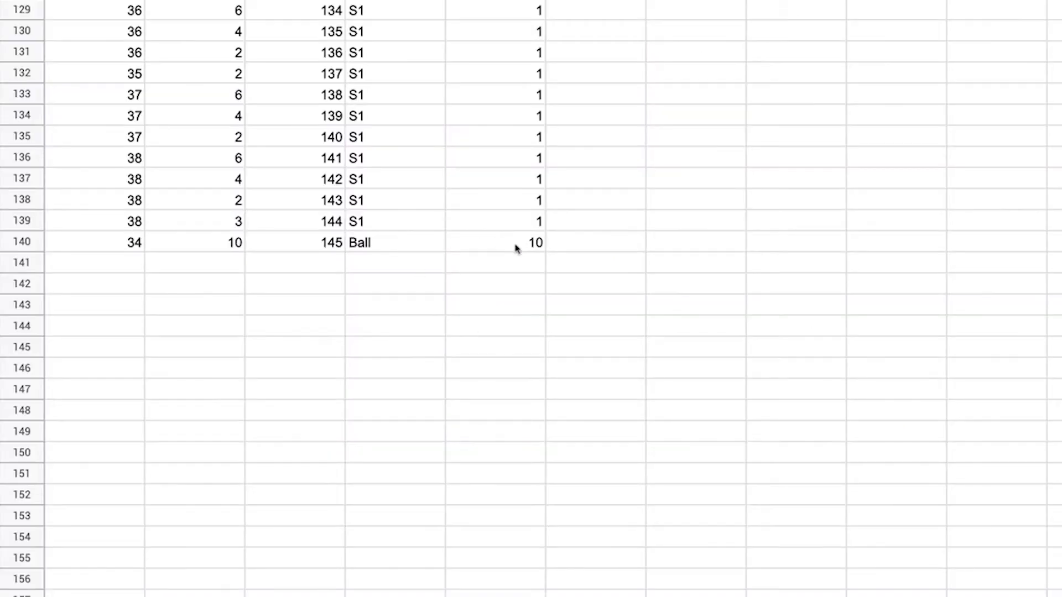
pyautogui.click(515, 248)
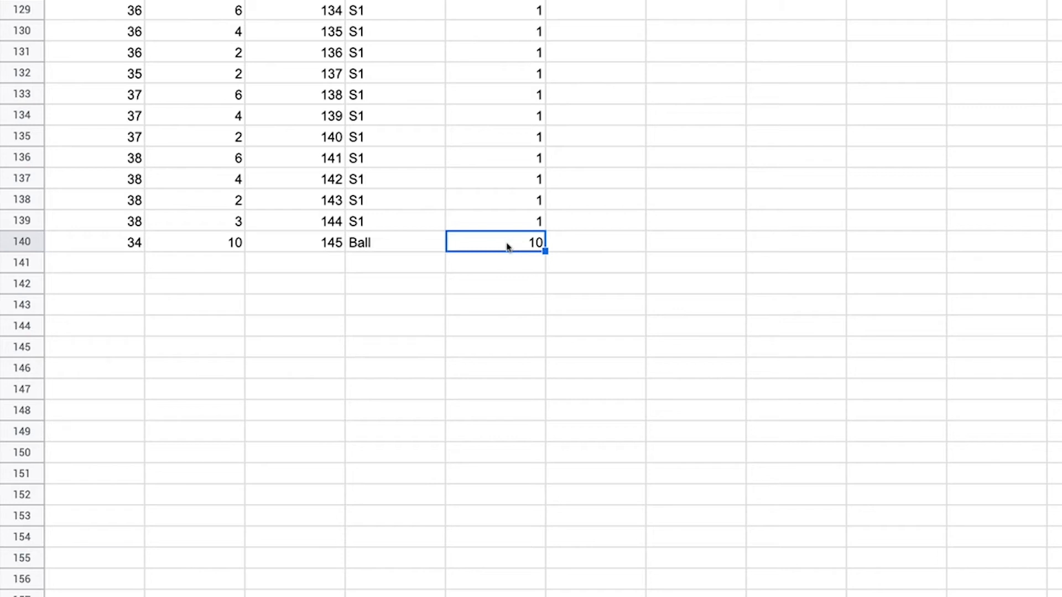
pyautogui.scroll(20, 508, 247)
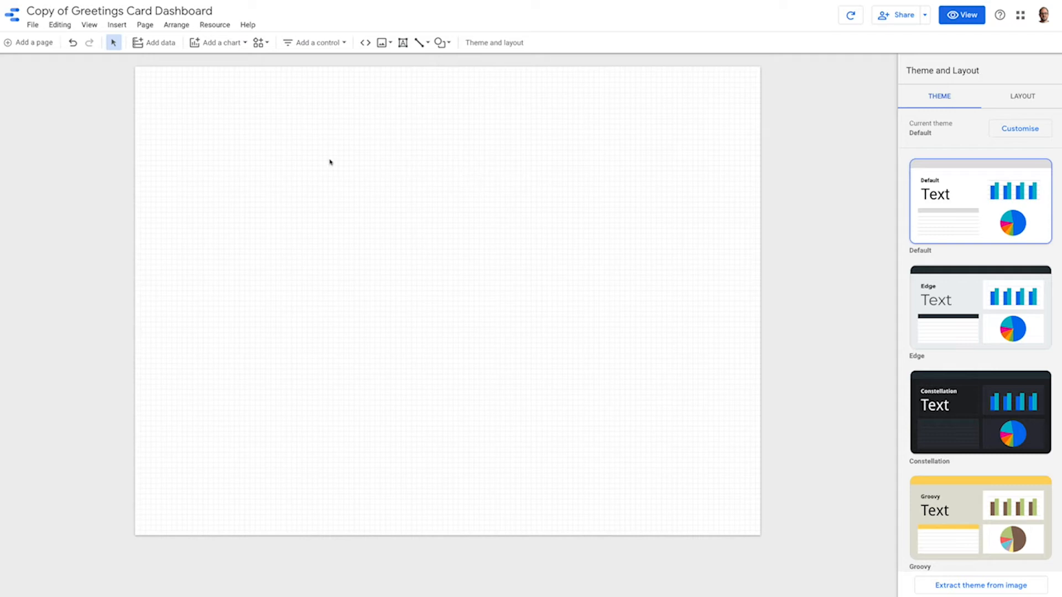
# Choose US letter (4:3) – Landscape as the canvas size in the Greetings Card Dashboard report's layout settings.
pyautogui.click(1024, 94)
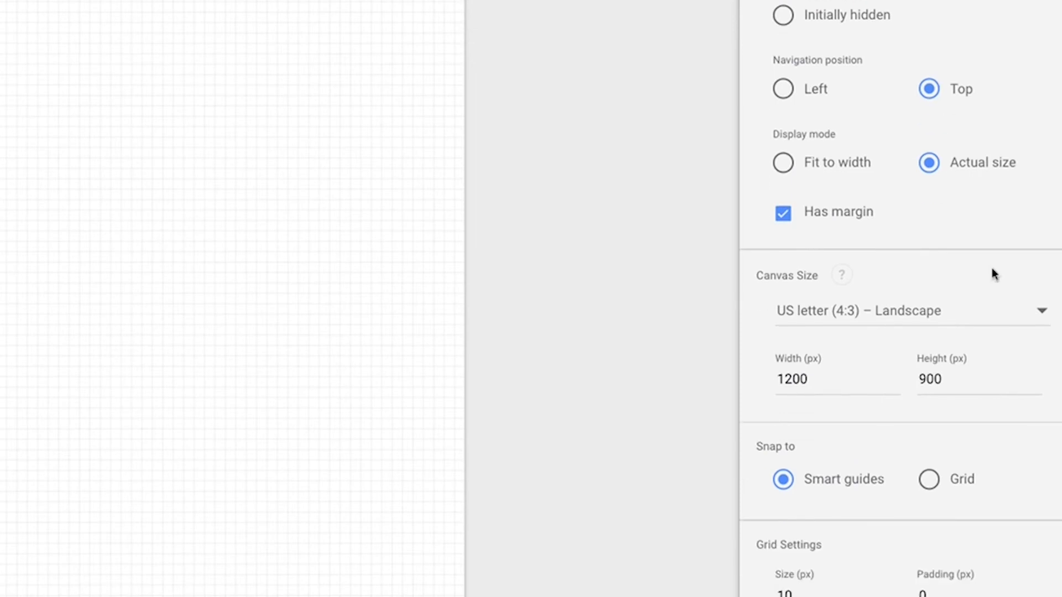
pyautogui.click(995, 316)
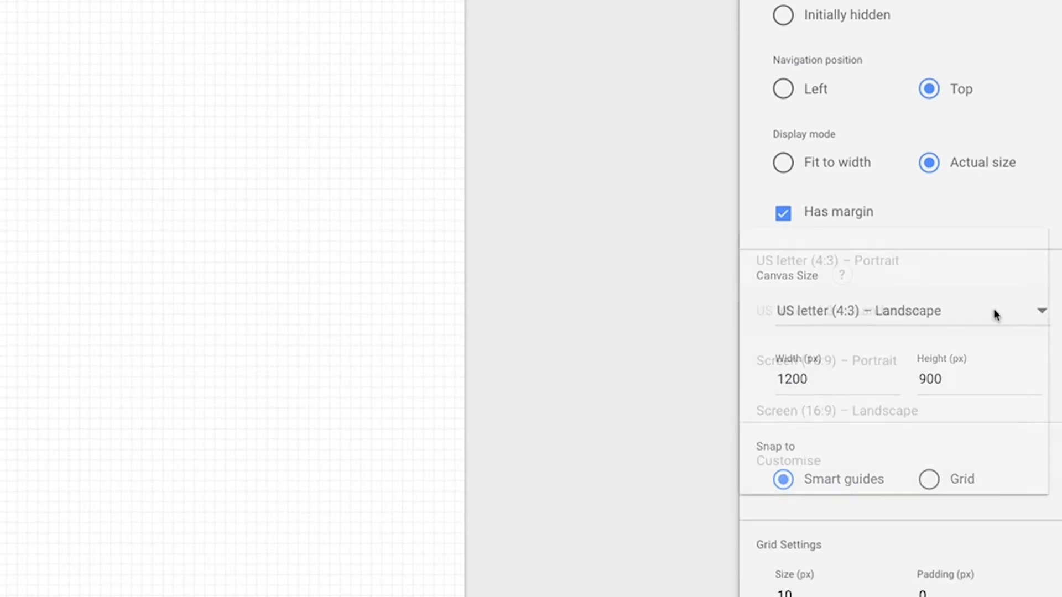
pyautogui.click(995, 316)
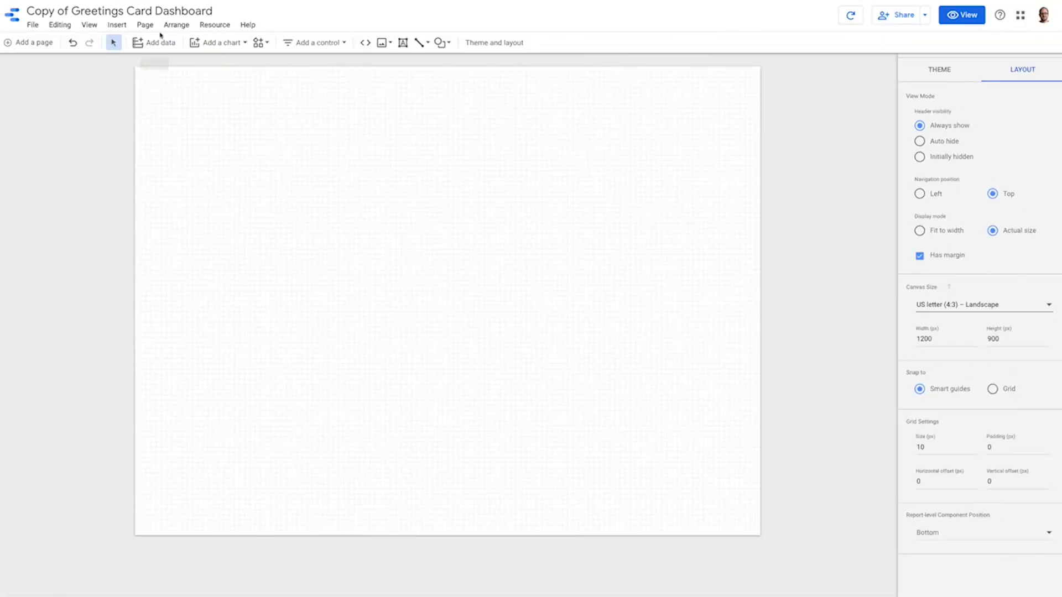
# Add a bubble chart that covers nearly the whole report page.
pyautogui.click(214, 44)
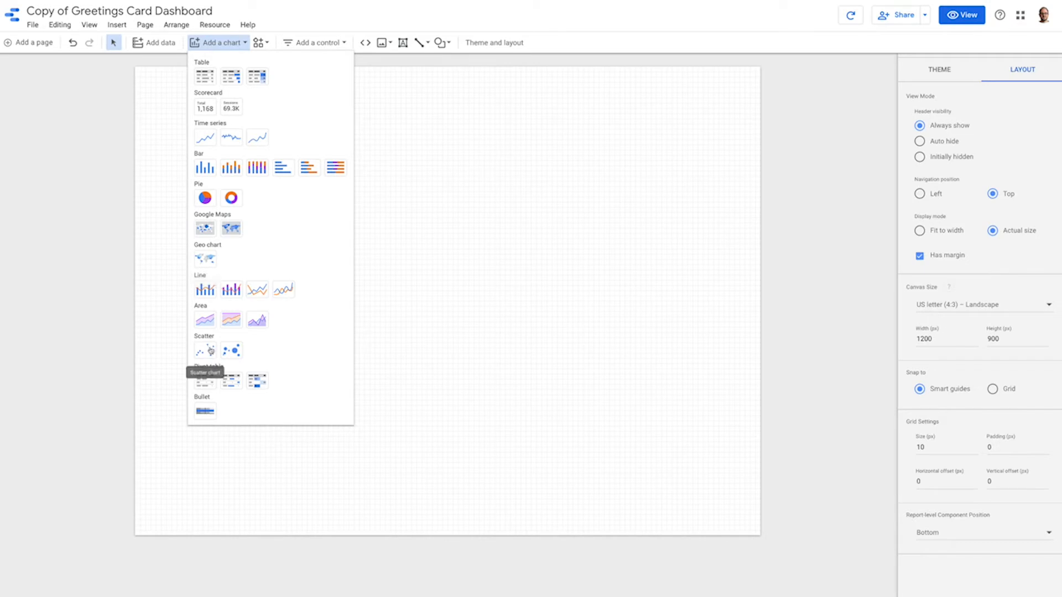
pyautogui.click(231, 350)
pyautogui.moveTo(152, 82); pyautogui.dragTo(747, 509)
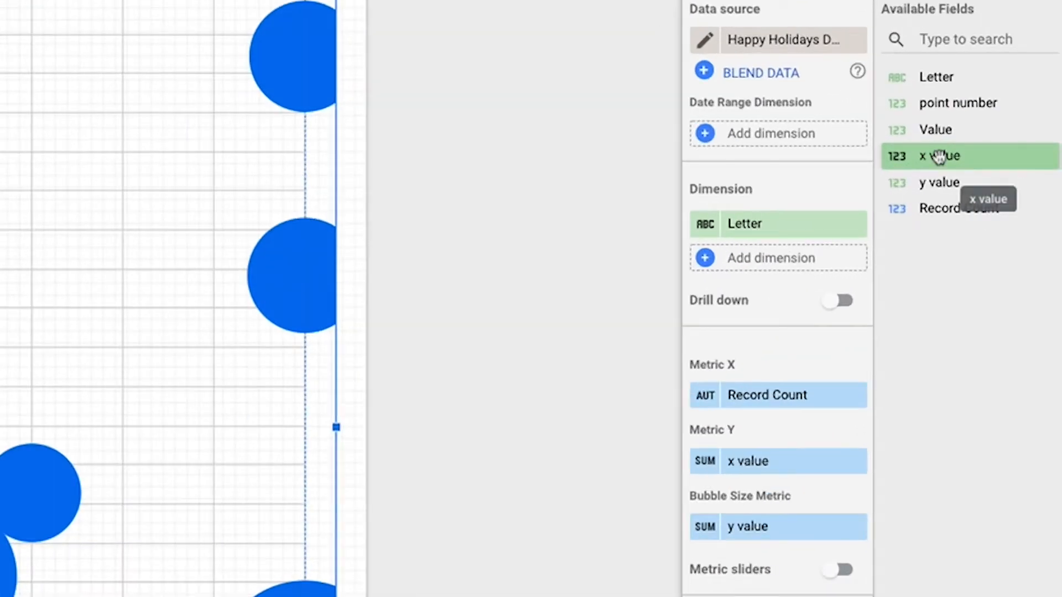
# Assign x value to Metric X, y value to Metric Y, Value to Bubble Size Metric and point number to the chart's dimension.
pyautogui.moveTo(1009, 178); pyautogui.dragTo(961, 277)
pyautogui.moveTo(830, 382); pyautogui.dragTo(828, 395)
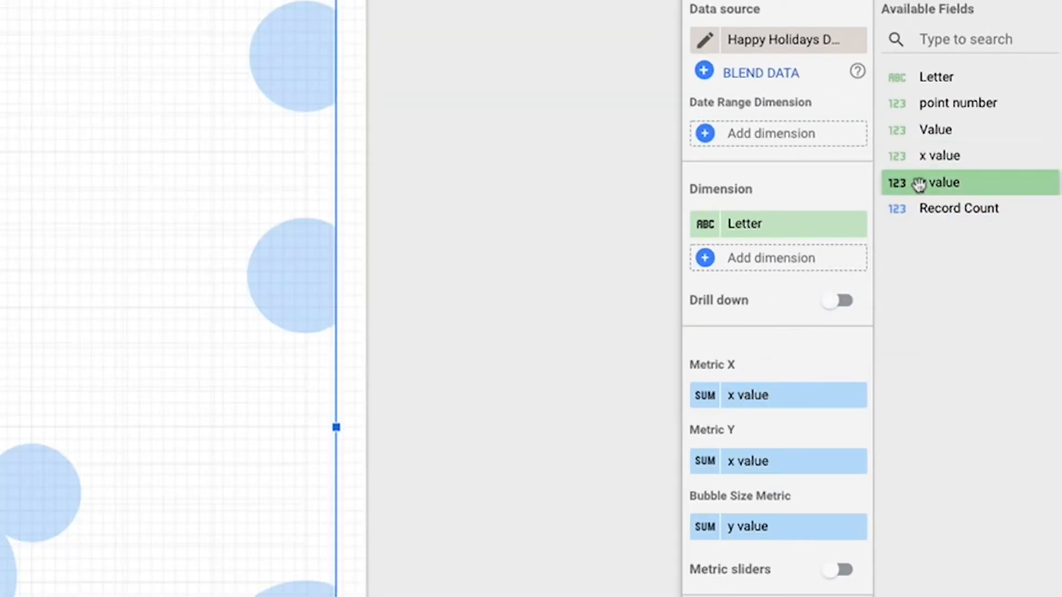
pyautogui.moveTo(922, 188); pyautogui.dragTo(806, 467)
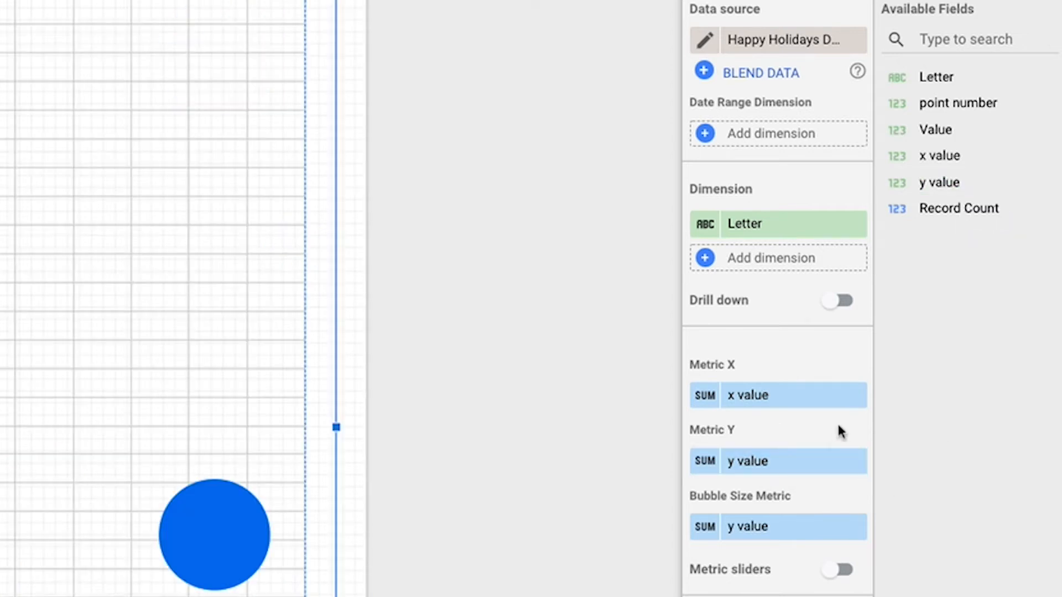
pyautogui.moveTo(944, 135); pyautogui.dragTo(815, 542)
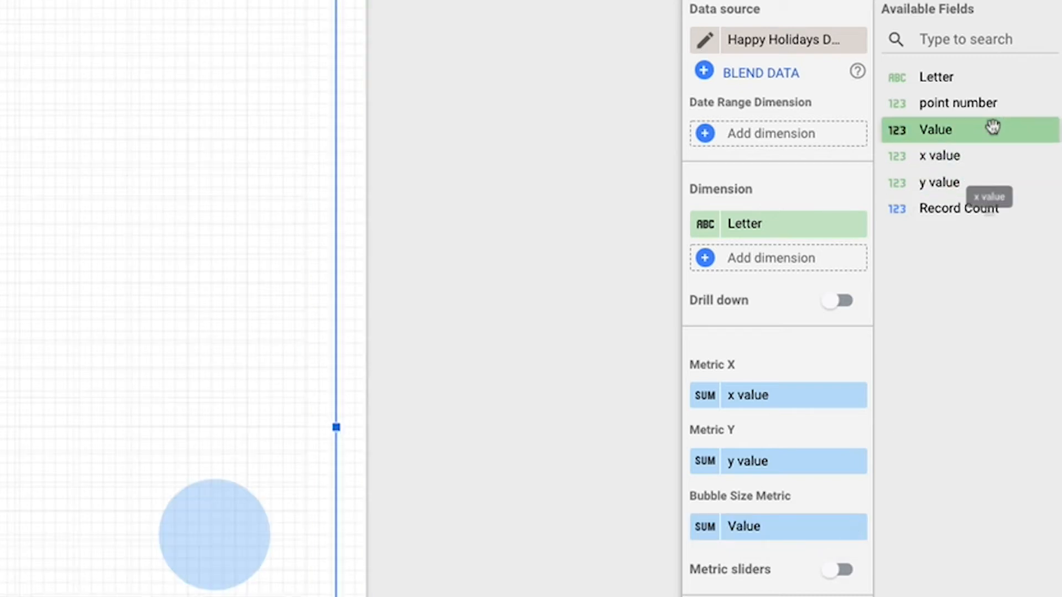
pyautogui.moveTo(980, 106); pyautogui.dragTo(842, 236)
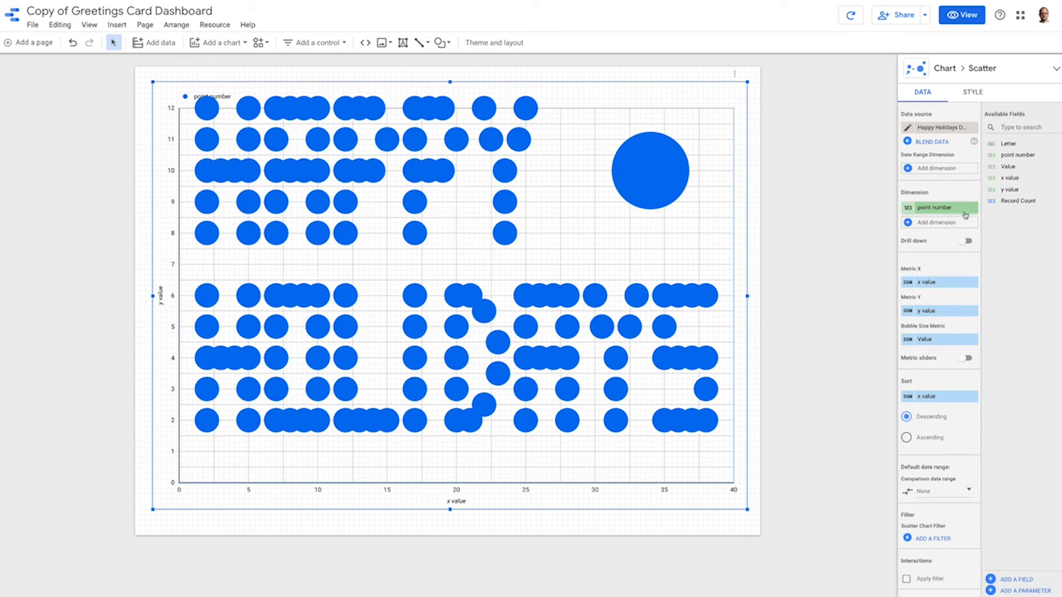
# Set the chart's left Y-axis maximum to 15 and hide the axes.
pyautogui.click(972, 93)
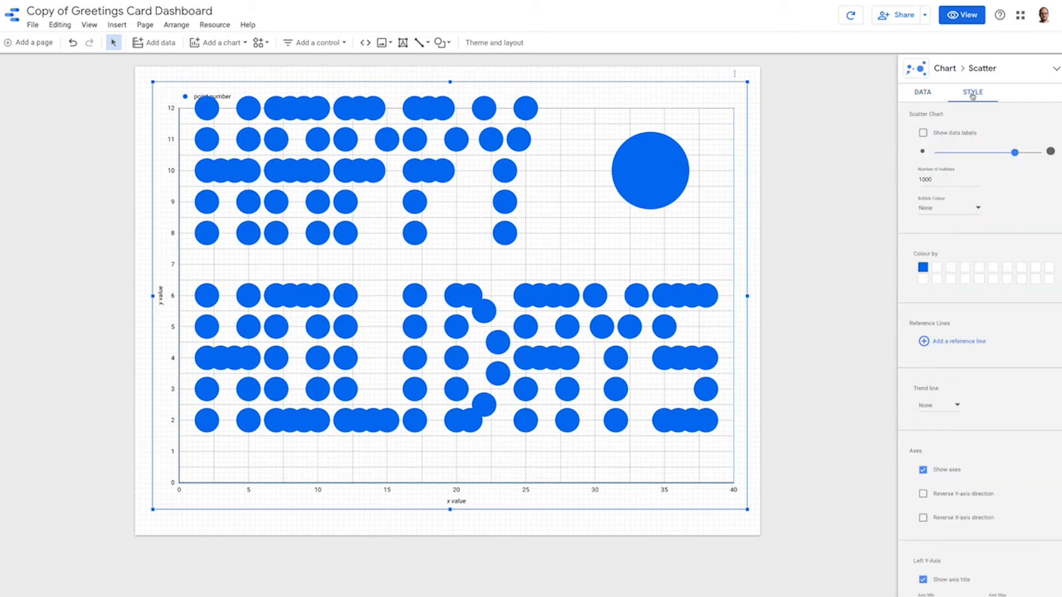
pyautogui.scroll(-2, 972, 164)
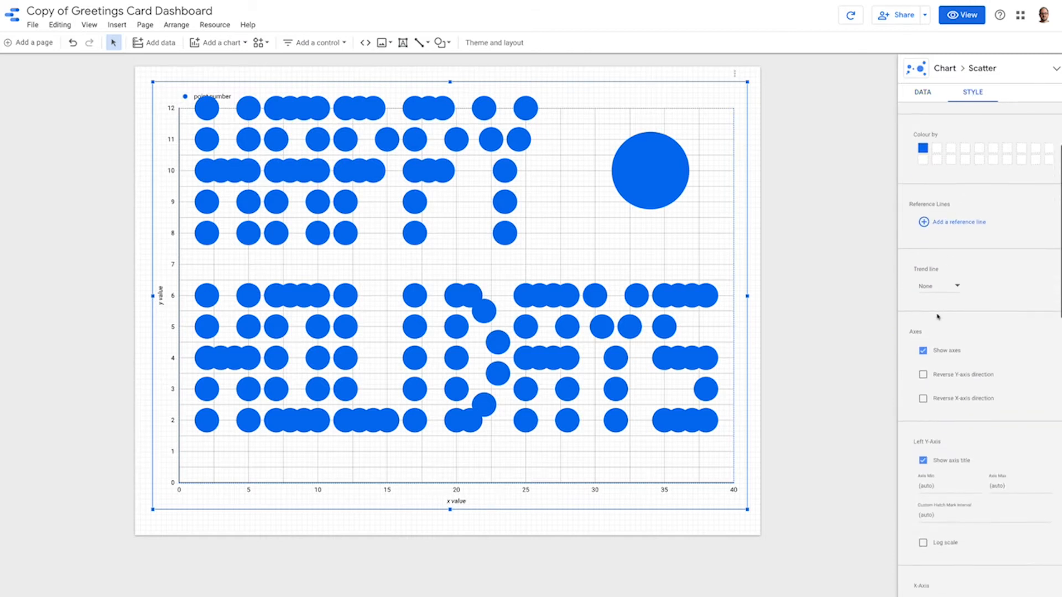
pyautogui.scroll(-3, 938, 316)
pyautogui.click(1008, 334)
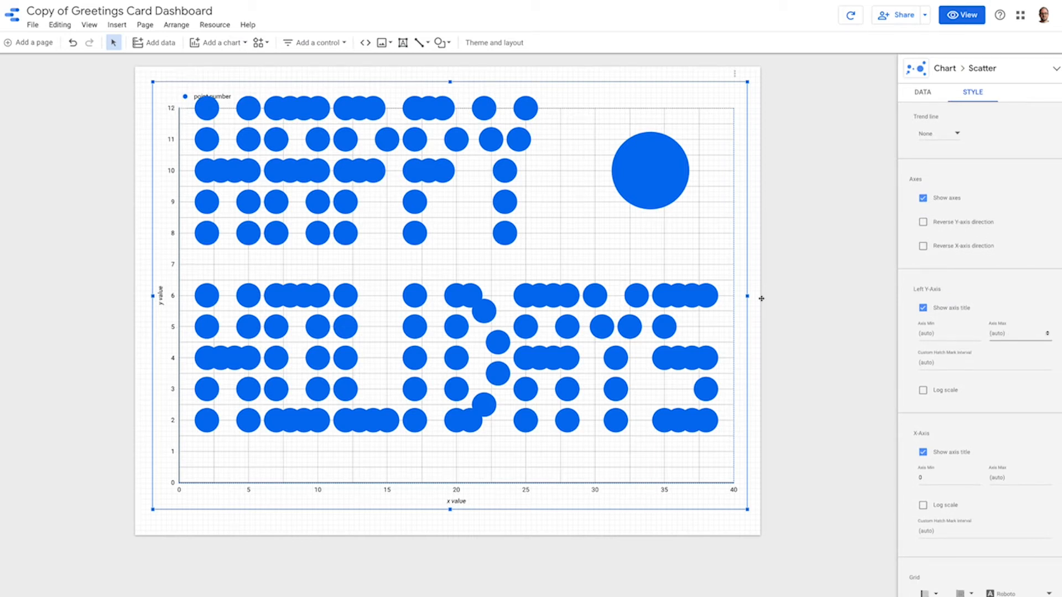
pyautogui.write('15')
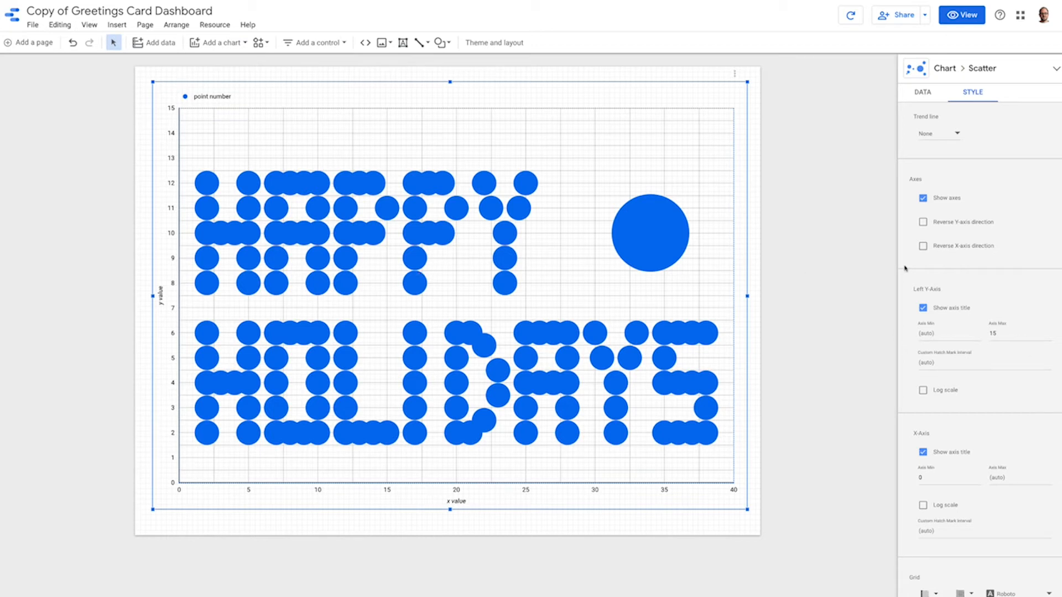
pyautogui.click(923, 198)
# Change the grid colour so the chart's grid lines do not show, and set the legend to None.
pyautogui.scroll(-7, 956, 235)
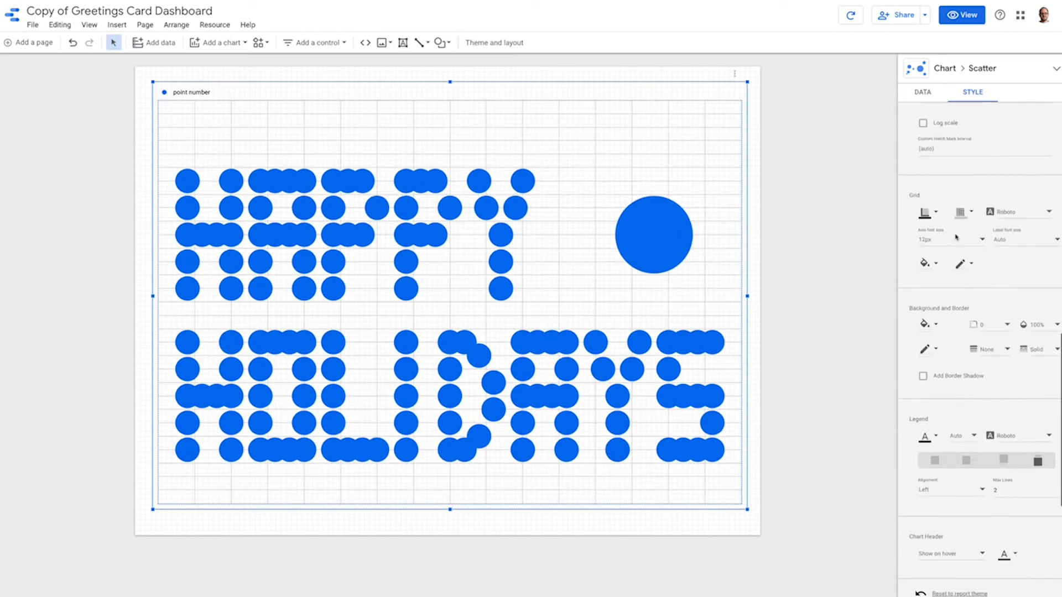
pyautogui.scroll(-3, 956, 239)
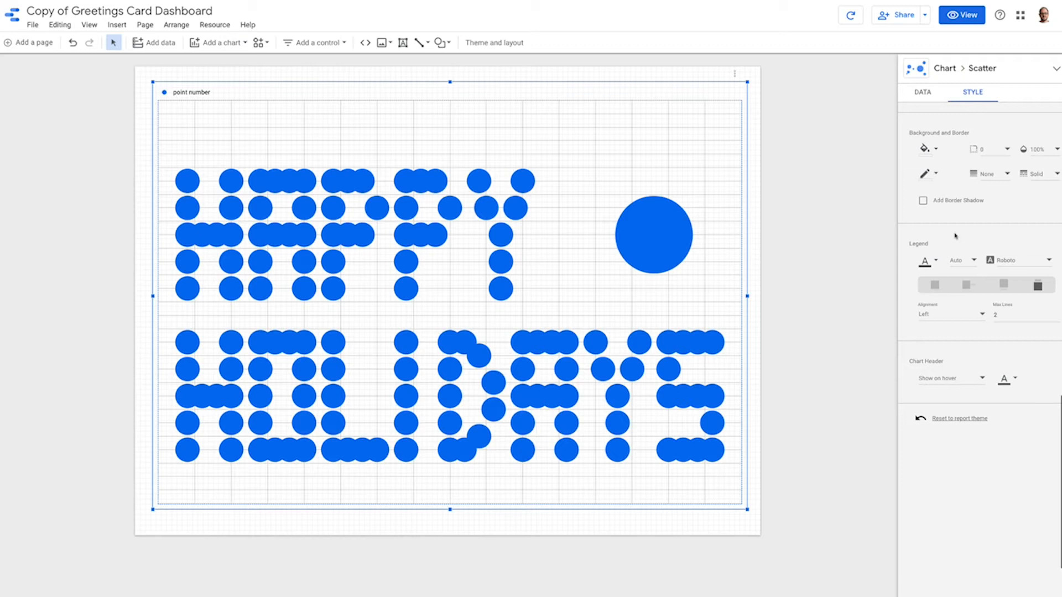
pyautogui.scroll(3, 955, 236)
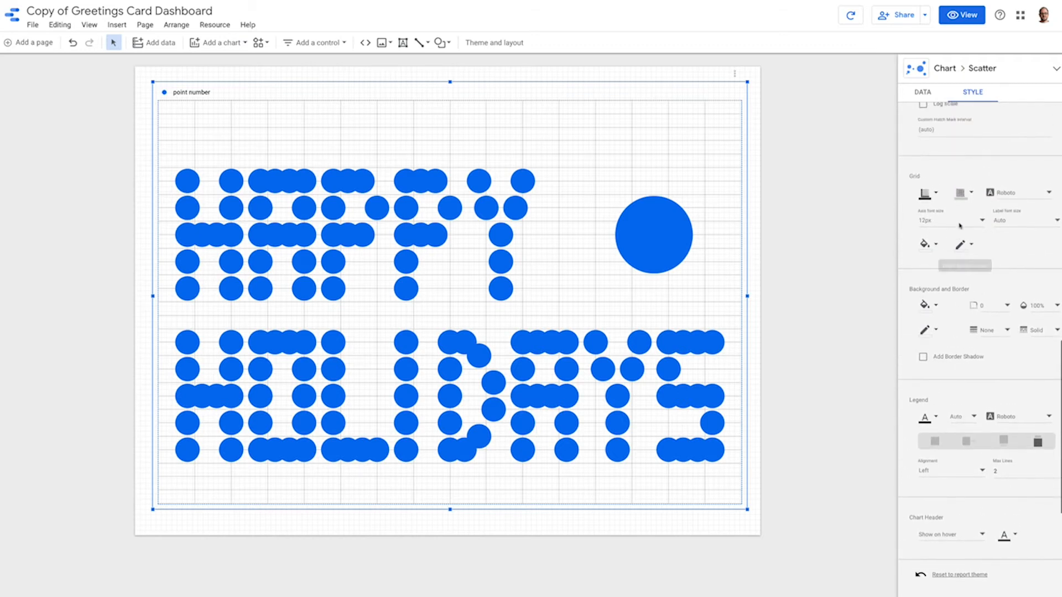
pyautogui.click(971, 194)
pyautogui.click(1016, 219)
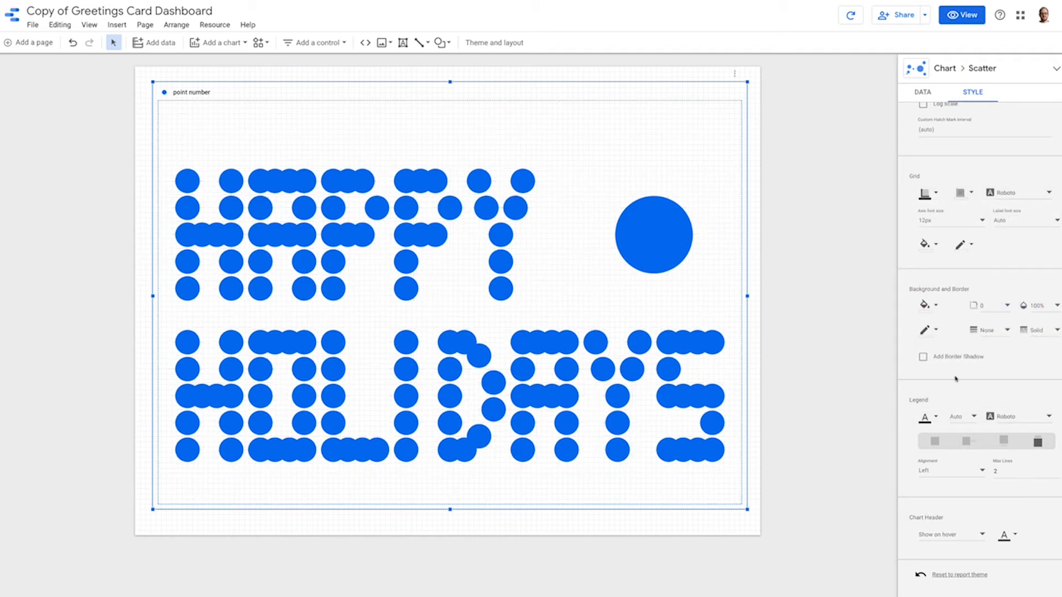
pyautogui.click(935, 442)
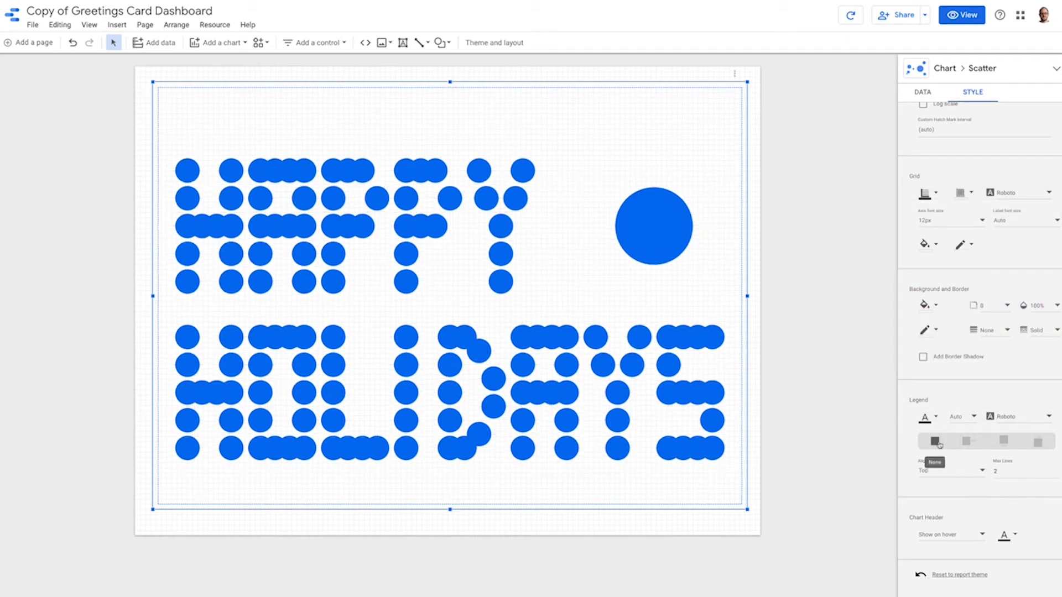
# Preview the report in view mode and return to editing.
pyautogui.click(965, 22)
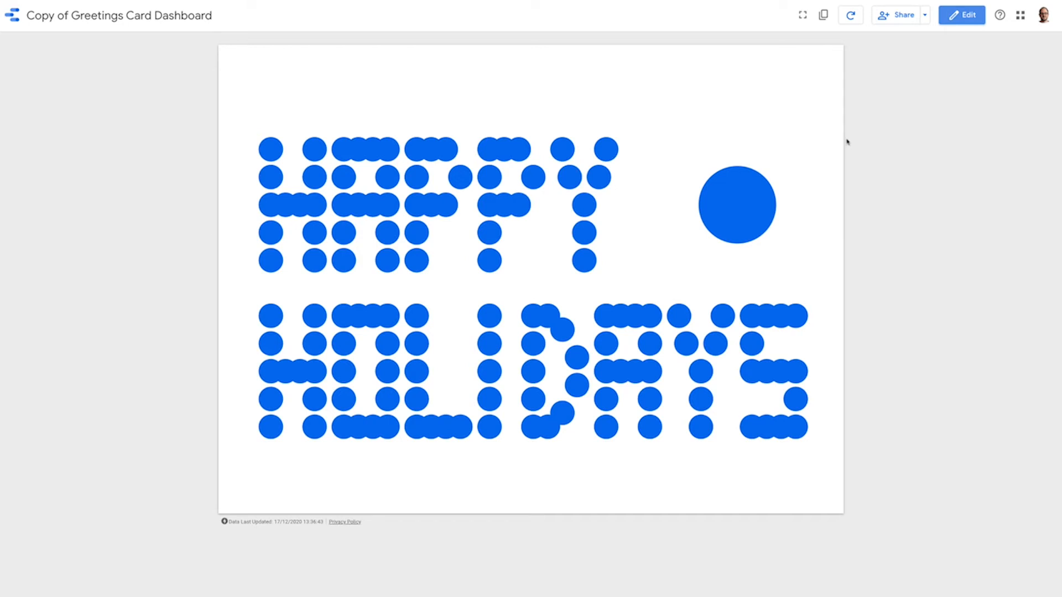
pyautogui.click(963, 17)
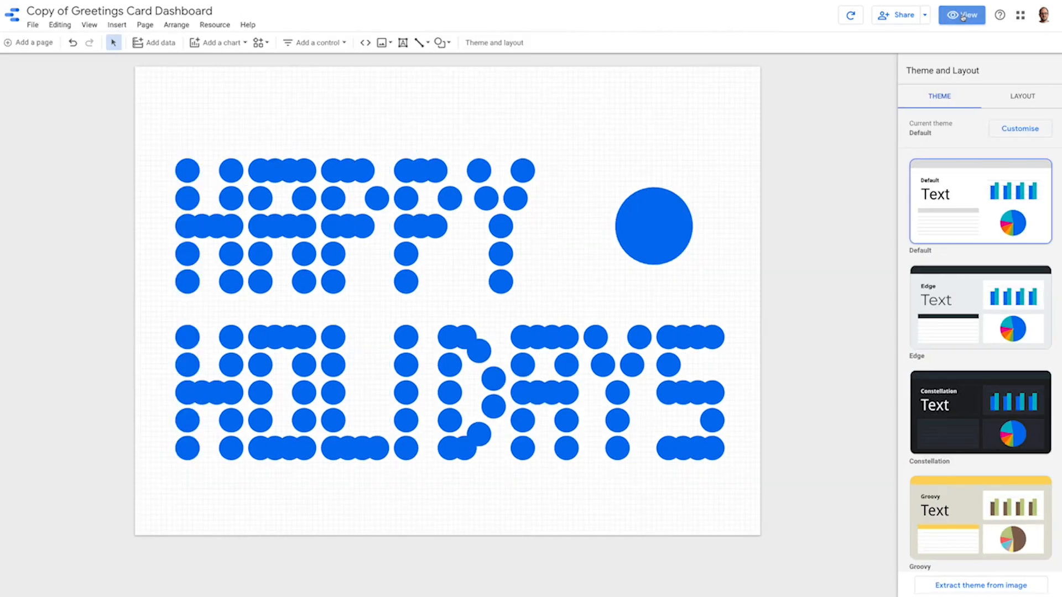
# Set the chart's Bubble Colour to point number and slightly reduce the bubble size.
pyautogui.click(568, 197)
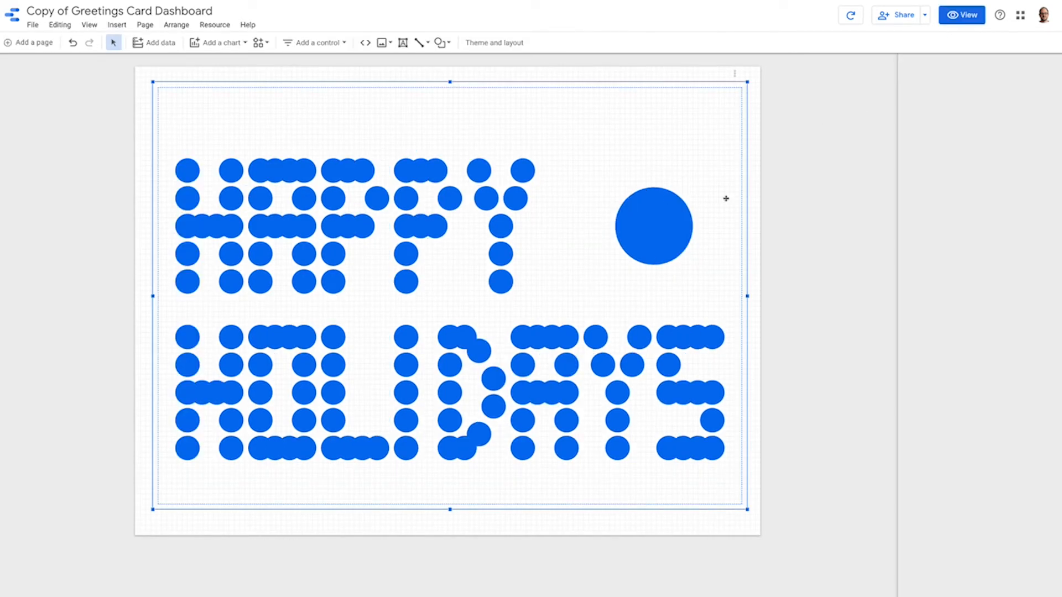
pyautogui.click(975, 94)
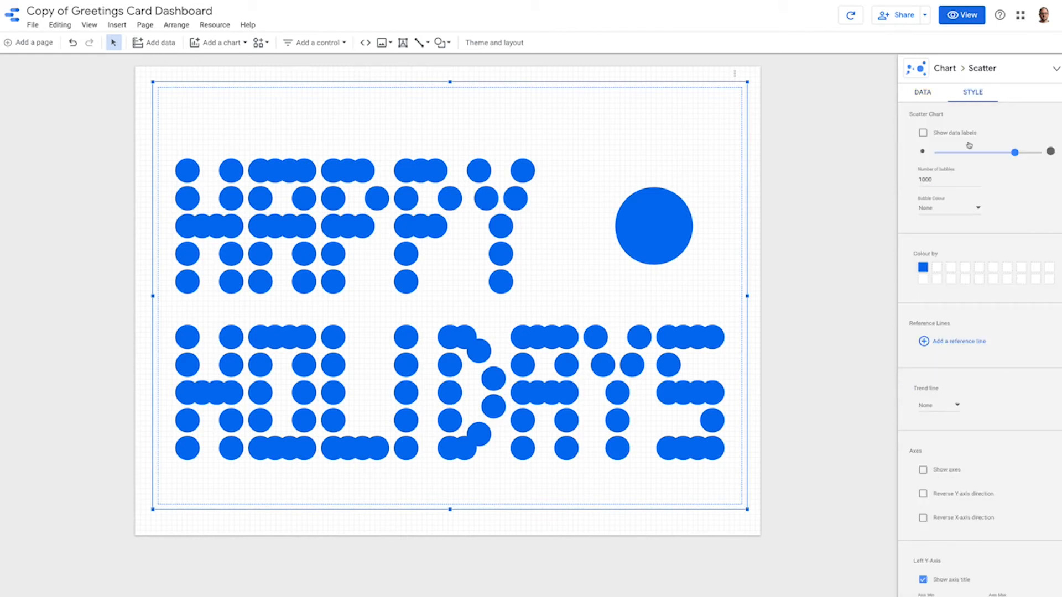
pyautogui.click(972, 206)
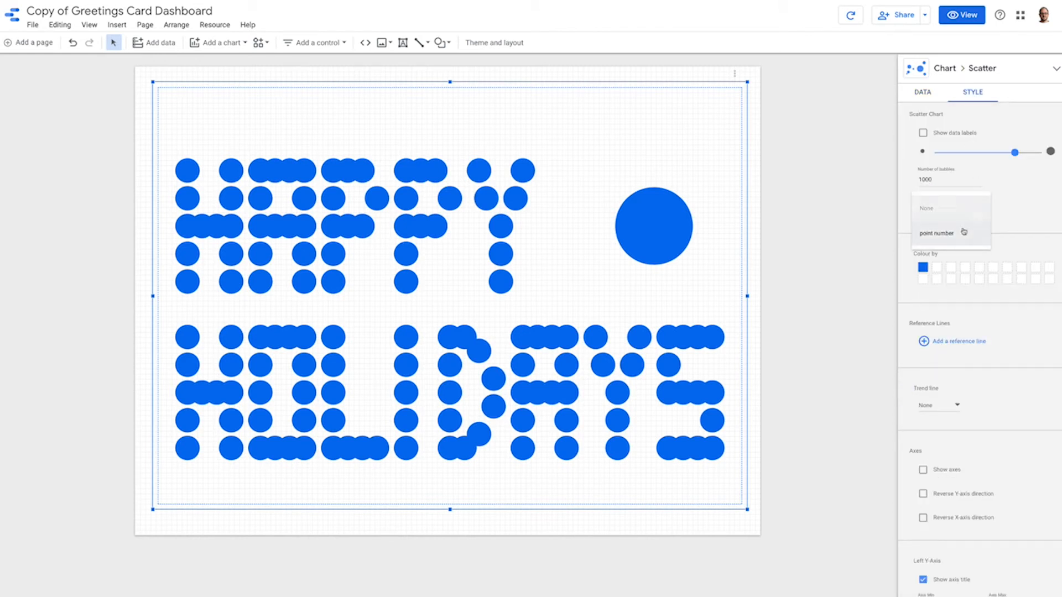
pyautogui.click(962, 230)
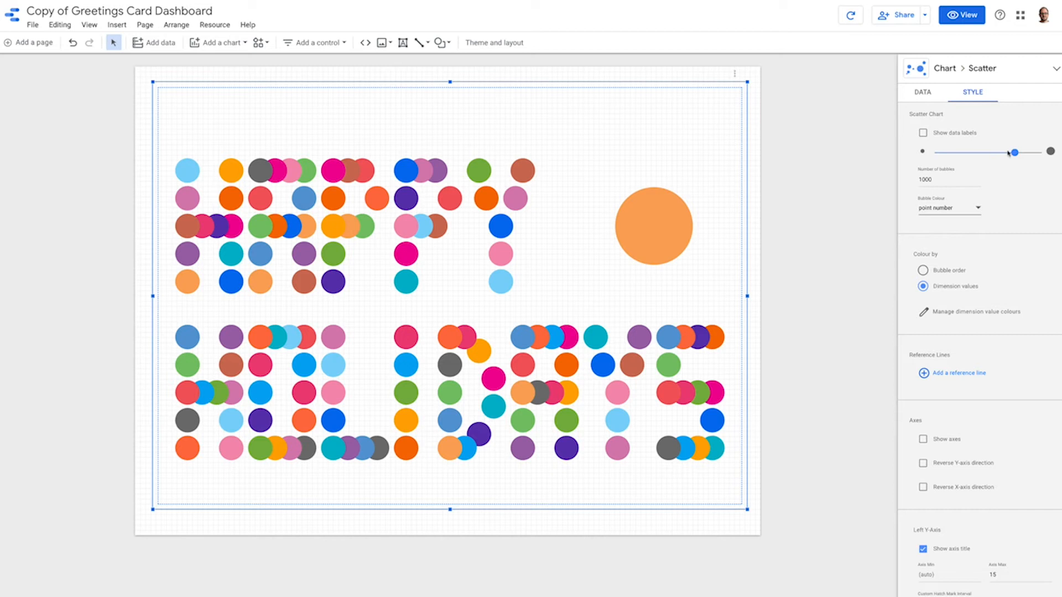
pyautogui.moveTo(1014, 152)
pyautogui.mouseDown()
pyautogui.moveTo(916, 159)
pyautogui.moveTo(1009, 154)
pyautogui.mouseUp()
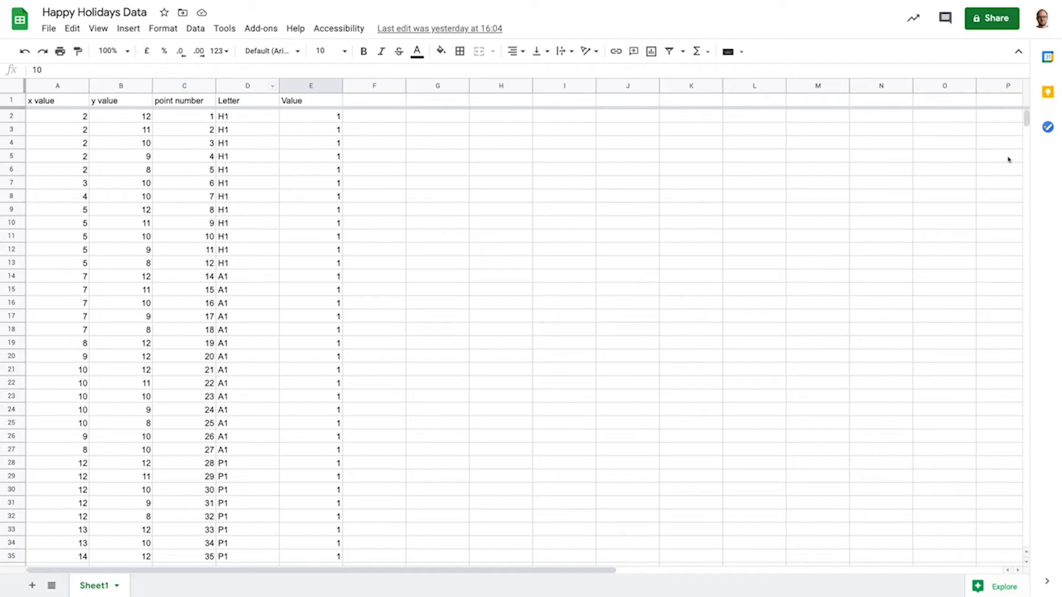
# Switch to the Happy Holidays Data sheet in Google Sheets, clear the Ball row (row 140), and refresh the data in the Data Studio report.
pyautogui.scroll(-10, 354, 357)
pyautogui.scroll(-20, 353, 356)
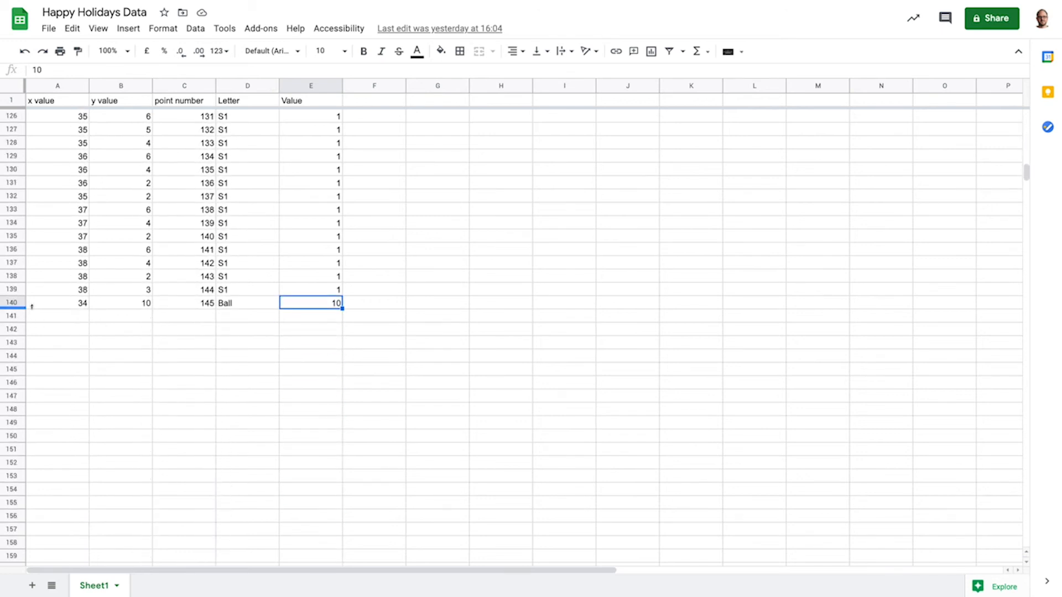
pyautogui.click(12, 303)
pyautogui.press('Delete')
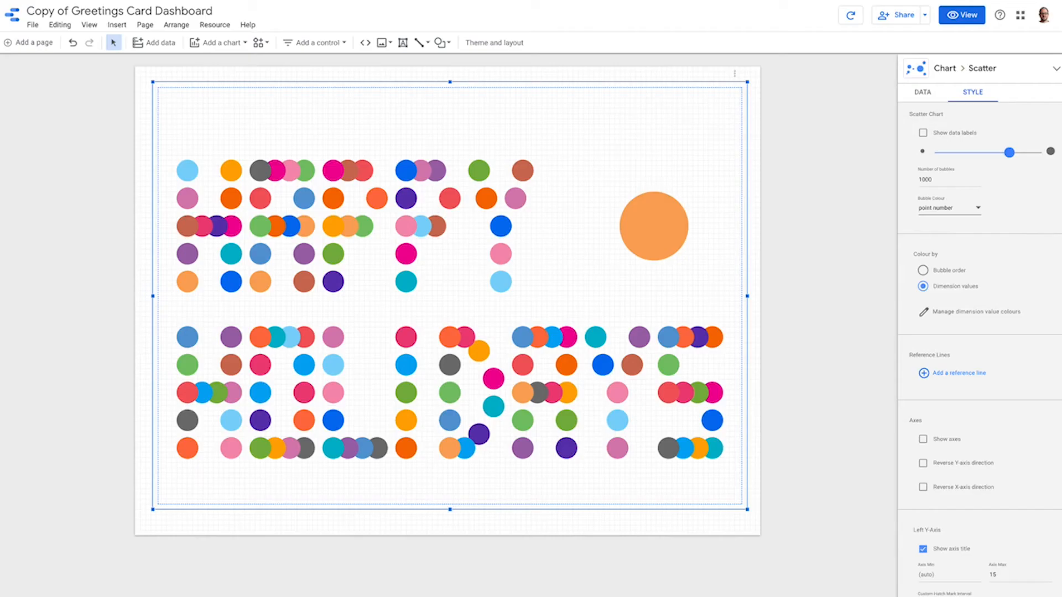
pyautogui.click(852, 17)
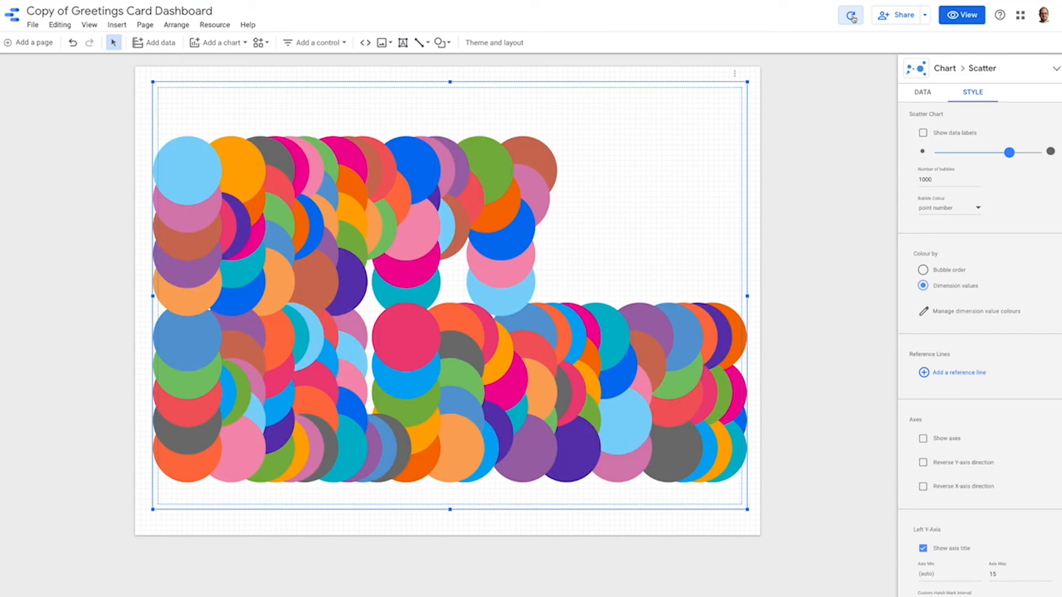
# Try the smallest bubble size, refresh the report data, and return the bubble size to about 70% of its range.
pyautogui.moveTo(1009, 152); pyautogui.dragTo(914, 153)
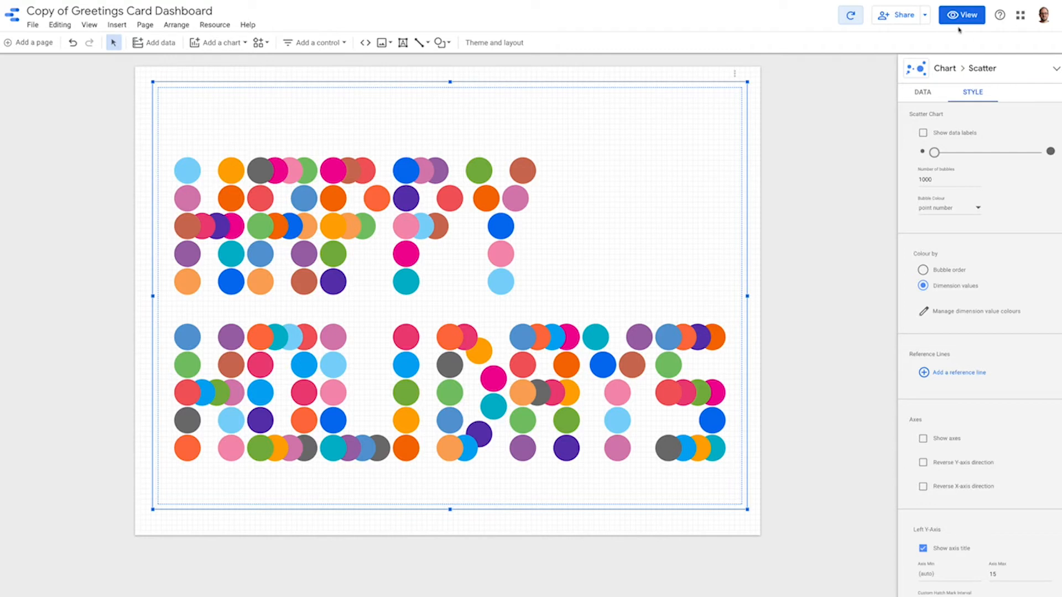
pyautogui.click(854, 18)
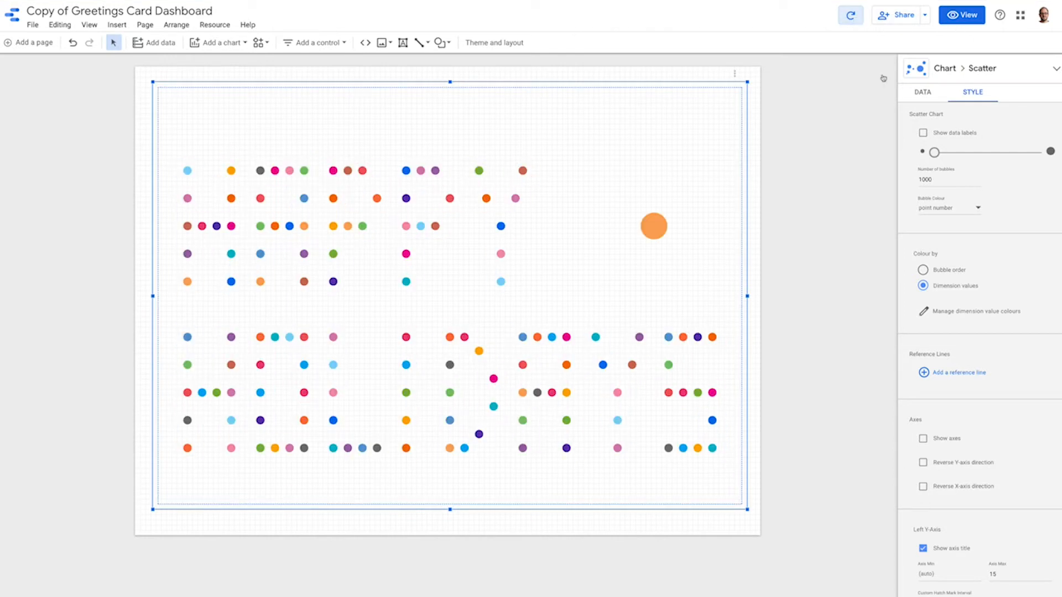
pyautogui.moveTo(934, 152); pyautogui.dragTo(972, 153)
pyautogui.click(1006, 154)
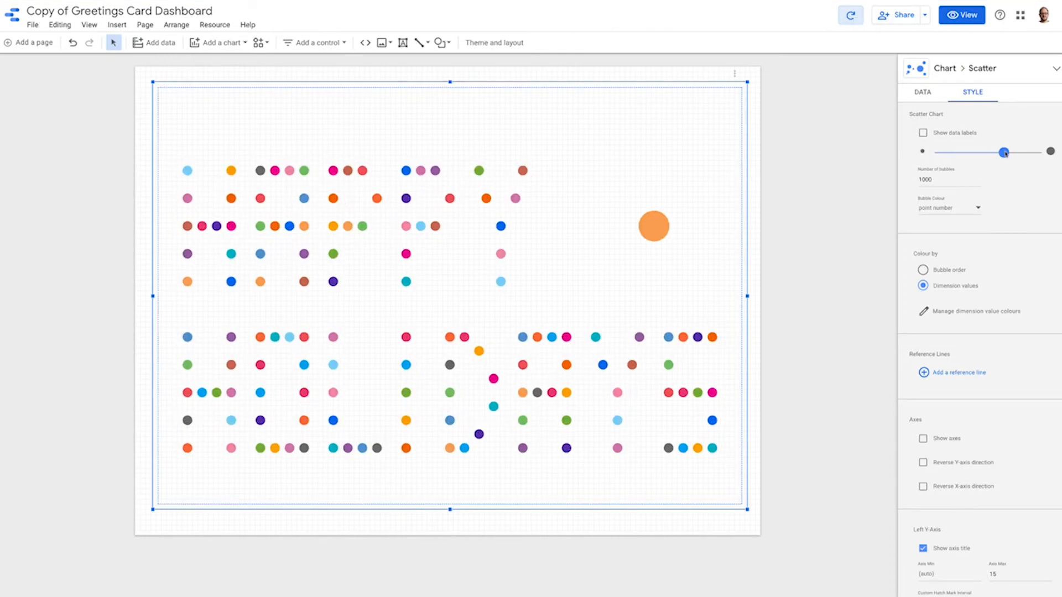
pyautogui.click(1009, 154)
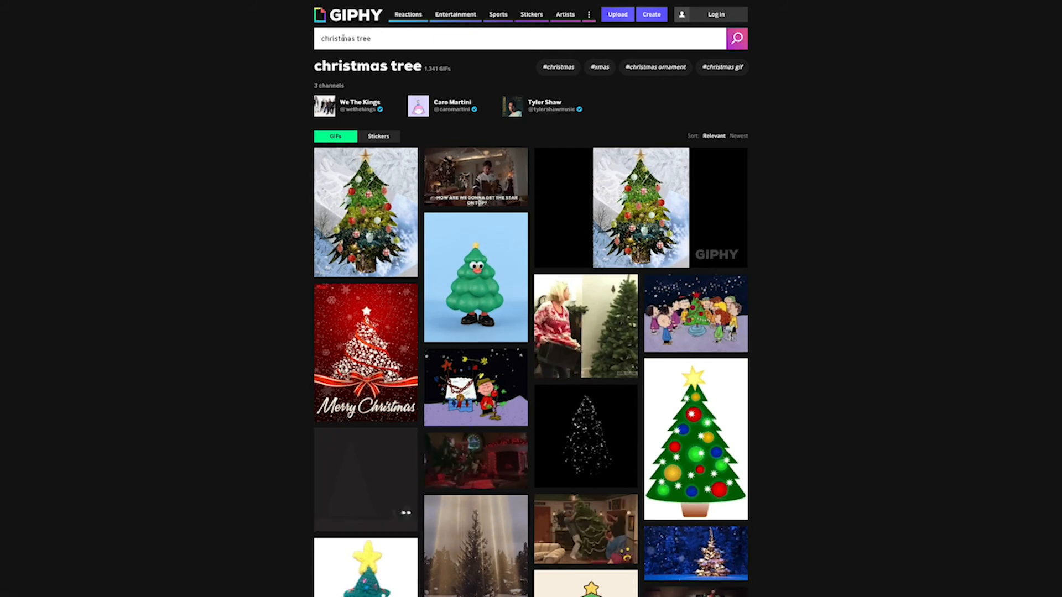
# On GIPHY, open the Christmas tree GIF with coloured baubles on a white background from the christmas tree results and copy its embed code.
pyautogui.tripleClick(409, 44)
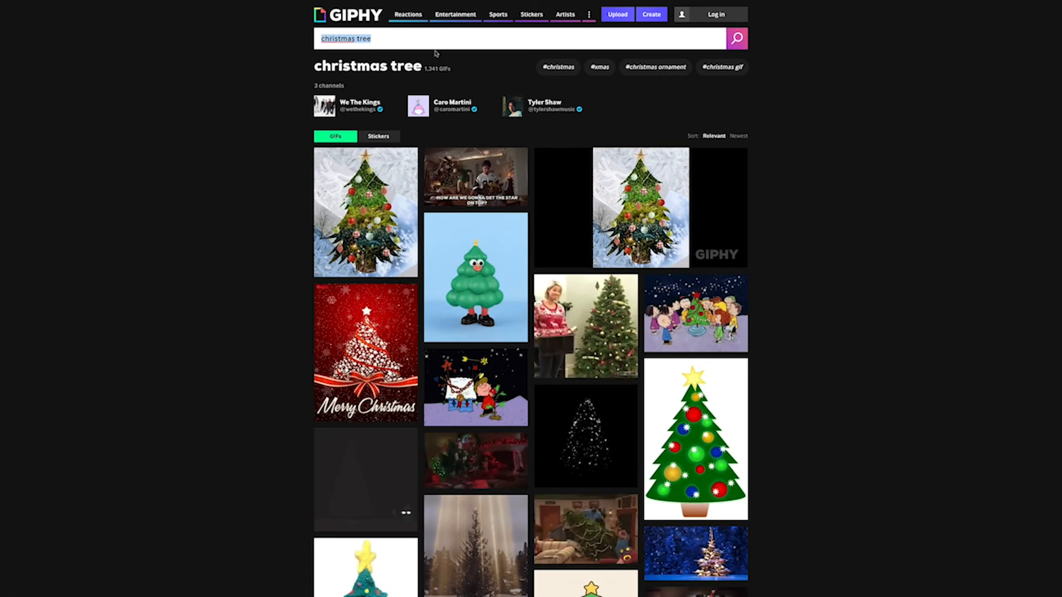
pyautogui.moveTo(654, 345)
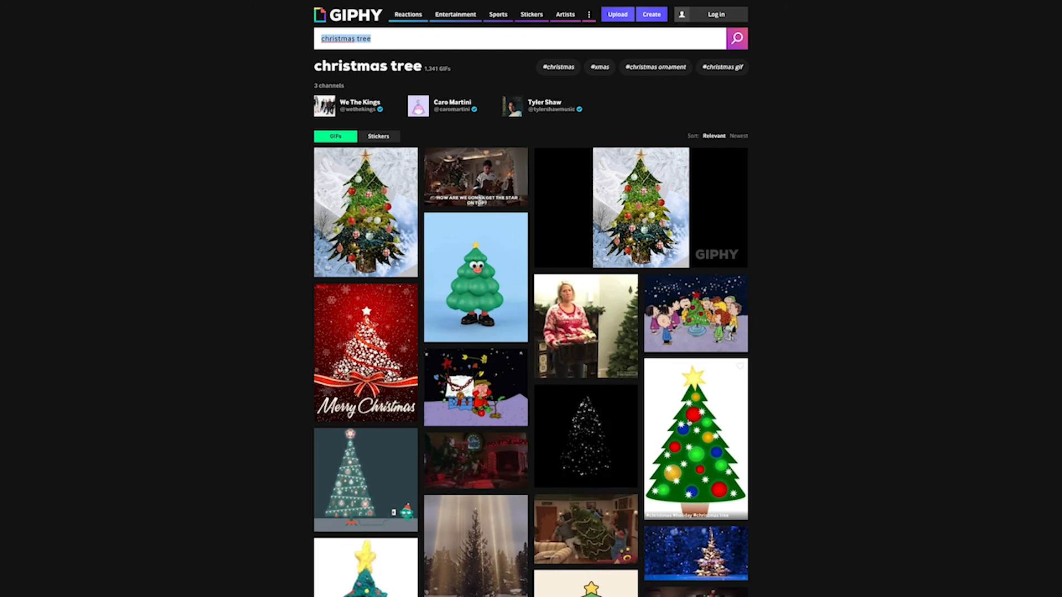
pyautogui.click(687, 422)
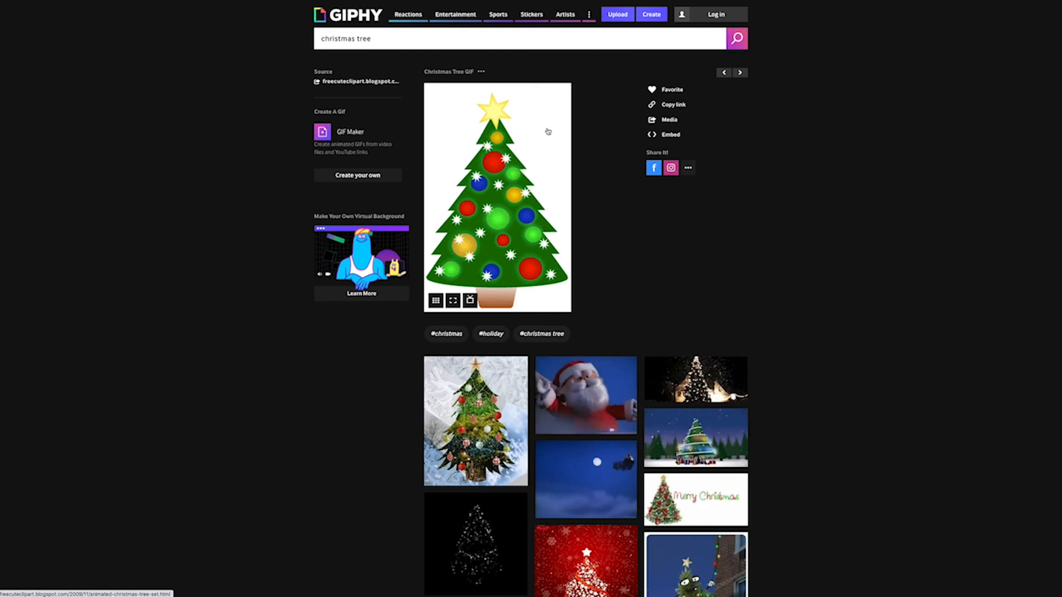
pyautogui.click(670, 135)
pyautogui.click(550, 171)
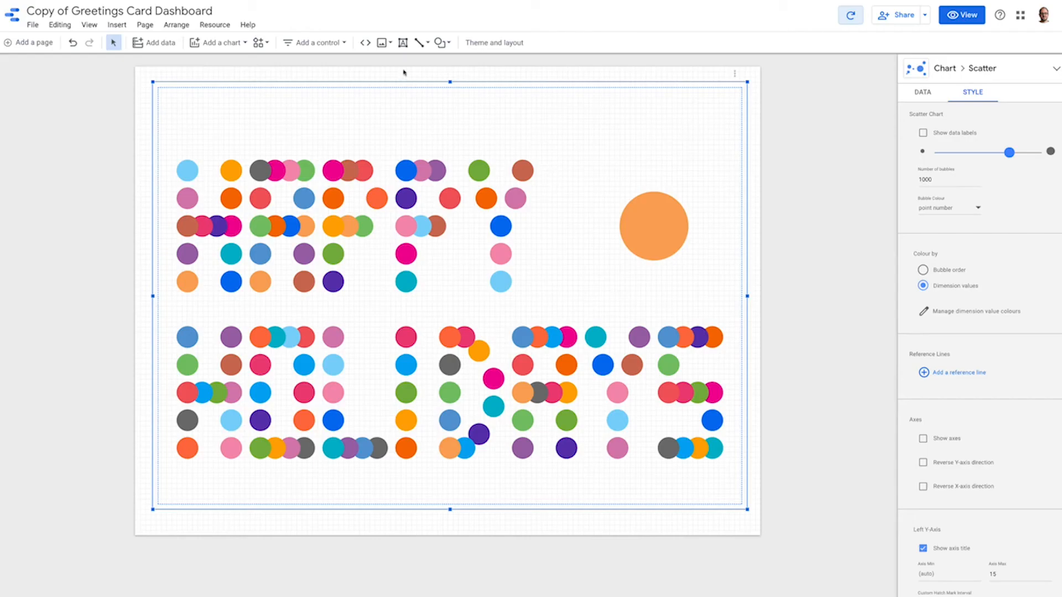
# Add a URL embed frame over the large orange bubble and paste the copied GIPHY embed code as its External Content URL.
pyautogui.click(365, 42)
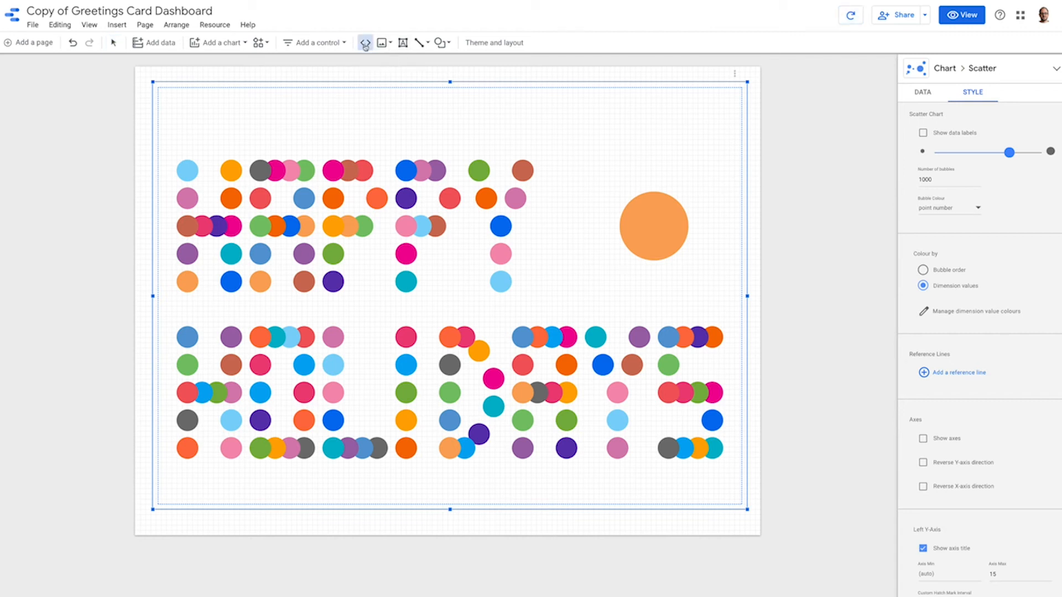
pyautogui.moveTo(595, 142); pyautogui.dragTo(732, 303)
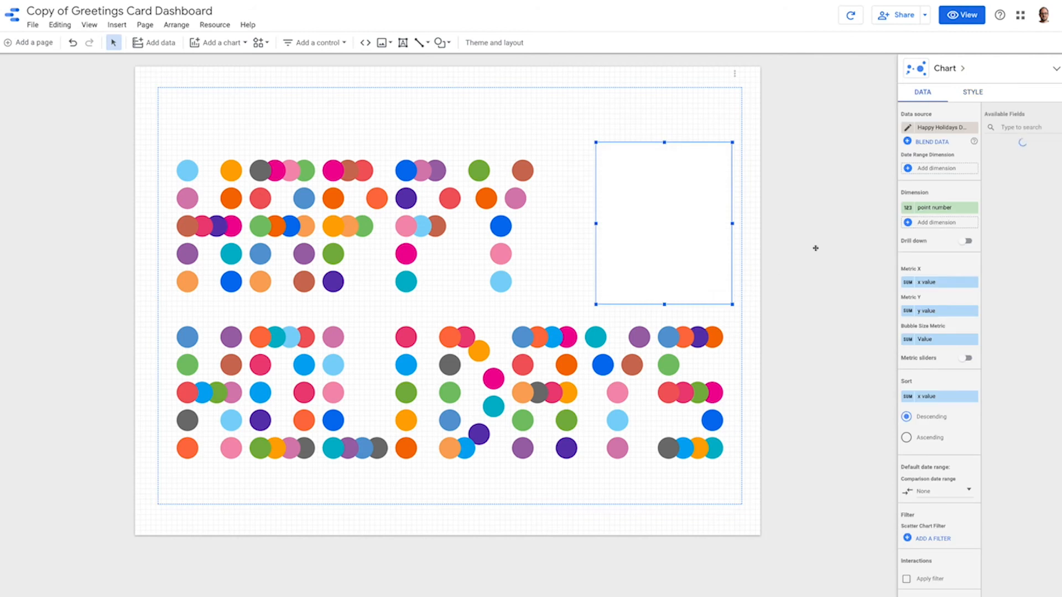
pyautogui.click(934, 137)
pyautogui.hotkey('ctrl', 'v')
pyautogui.press('Return')
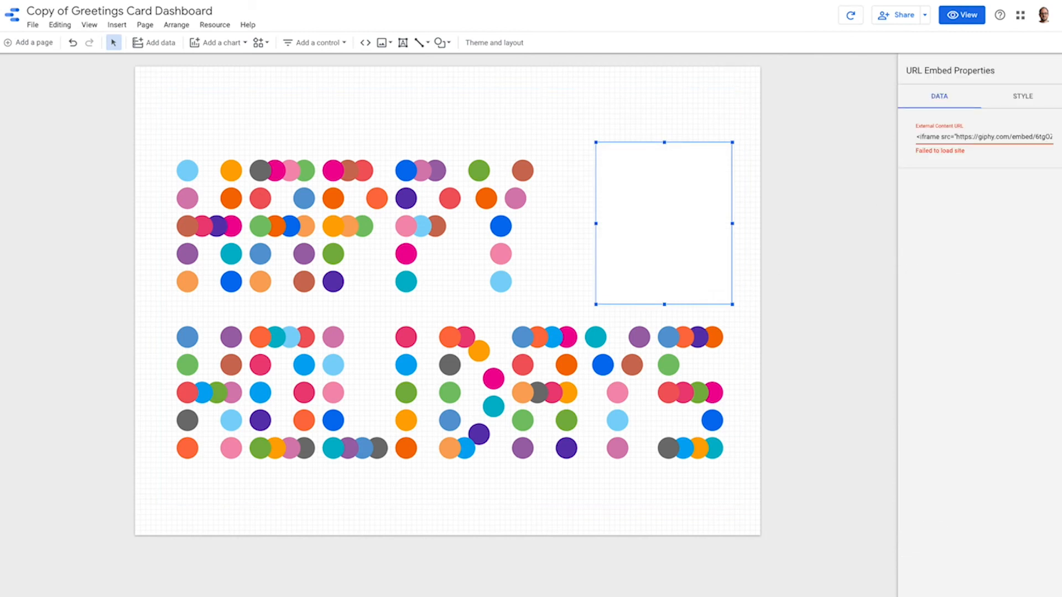
pyautogui.moveTo(955, 137); pyautogui.dragTo(910, 139)
pyautogui.press('BackSpace')
pyautogui.moveTo(1047, 136); pyautogui.dragTo(1043, 137)
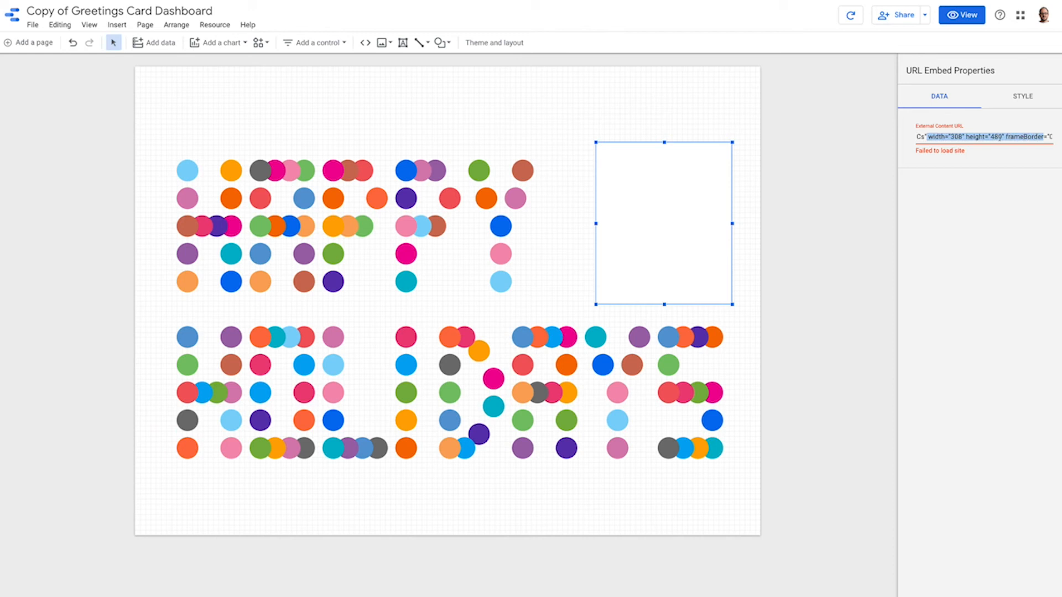
pyautogui.moveTo(924, 137); pyautogui.dragTo(1058, 137)
pyautogui.press('Delete')
pyautogui.press('Return')
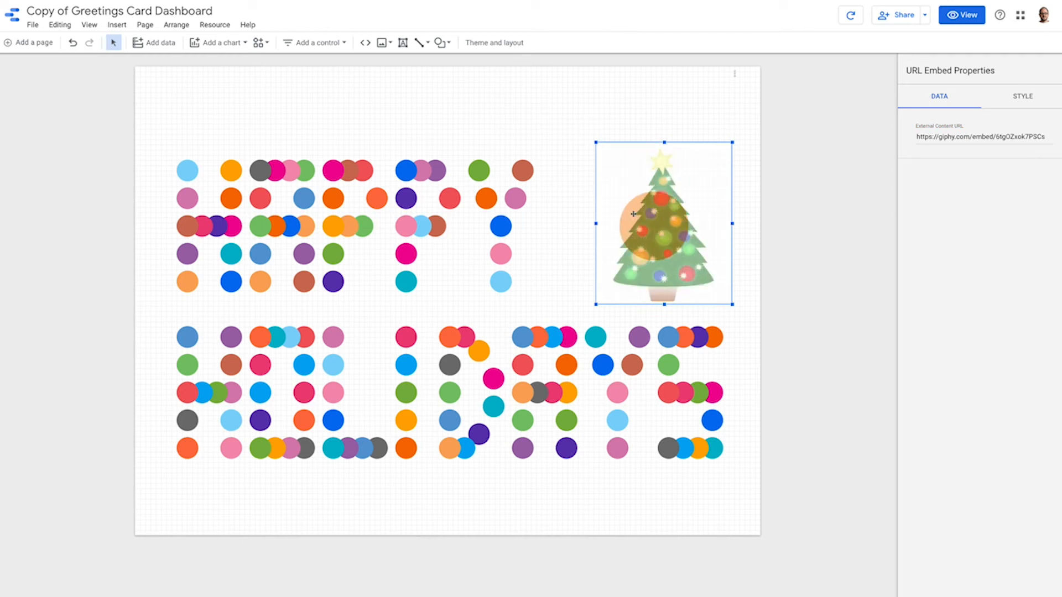
pyautogui.moveTo(633, 214); pyautogui.dragTo(626, 215)
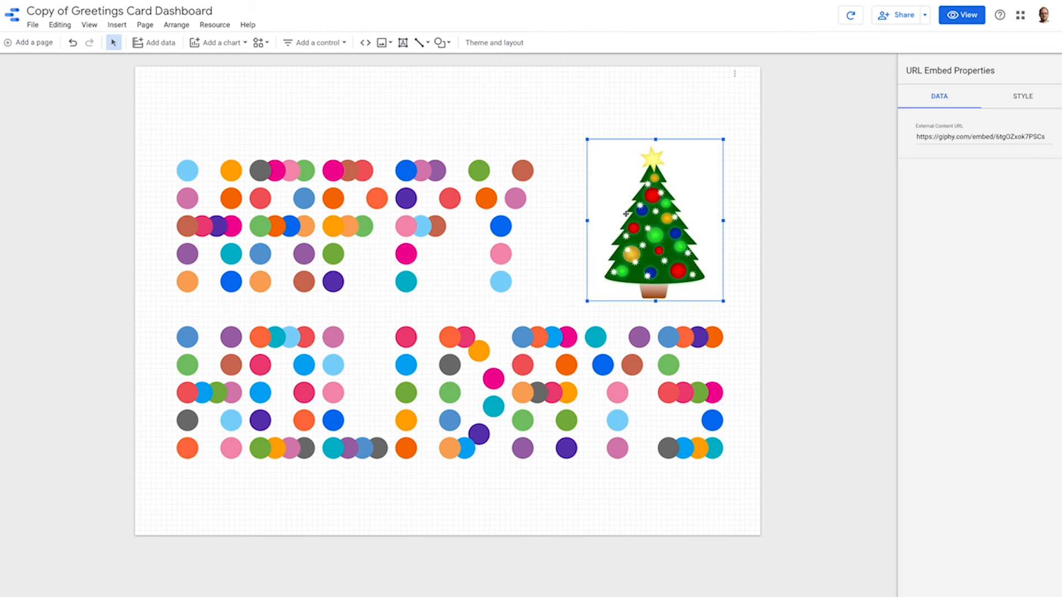
pyautogui.press('Escape')
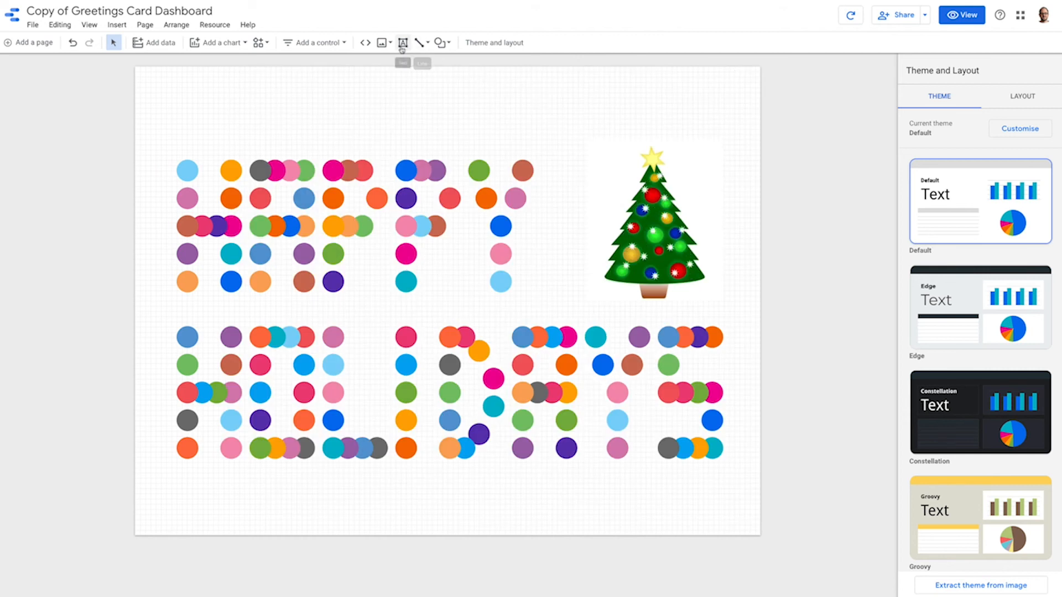
# Check the options for inserting an image and preview the card in view mode.
pyautogui.click(382, 42)
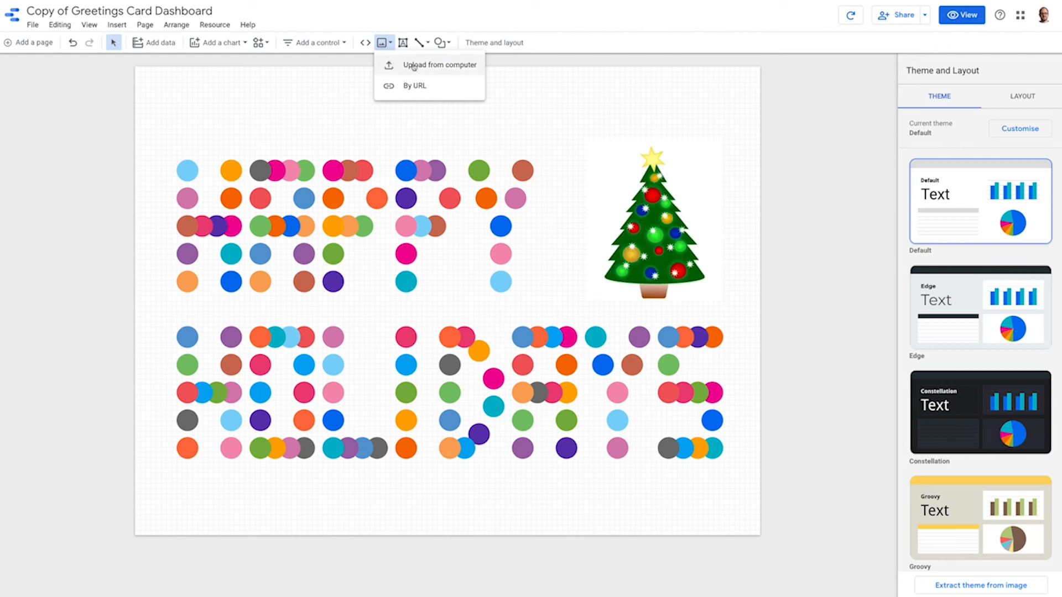
pyautogui.click(637, 81)
pyautogui.click(946, 22)
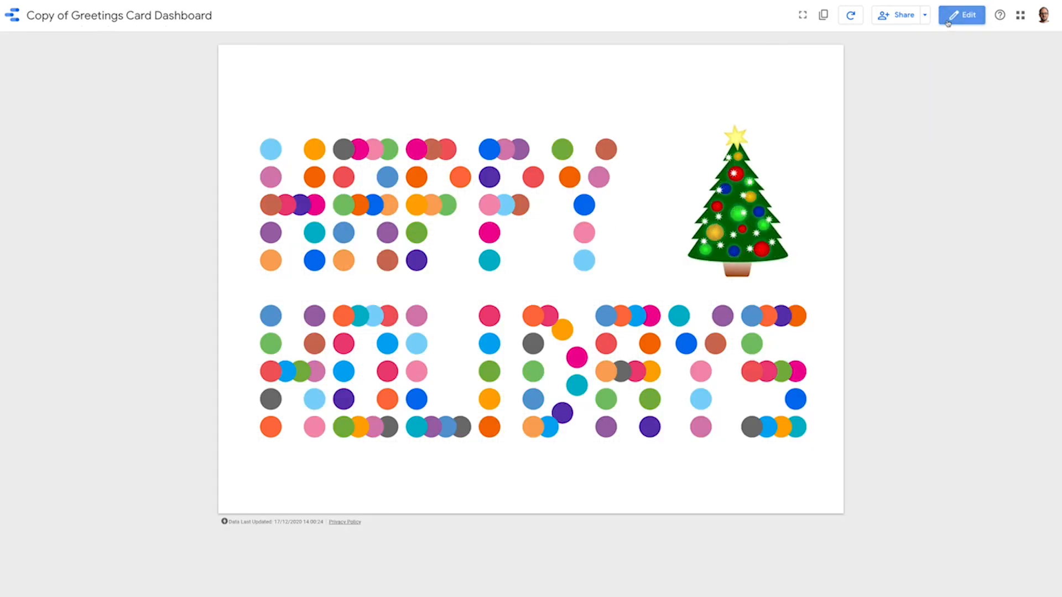
# Review the report's link-sharing access options in the sharing settings and close them without changes.
pyautogui.click(904, 17)
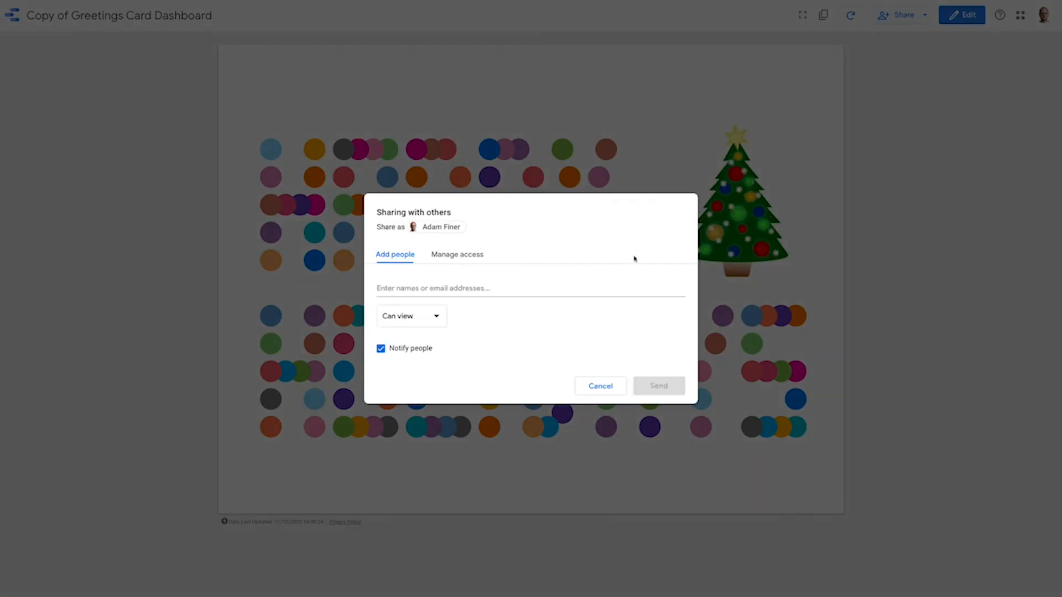
pyautogui.click(457, 254)
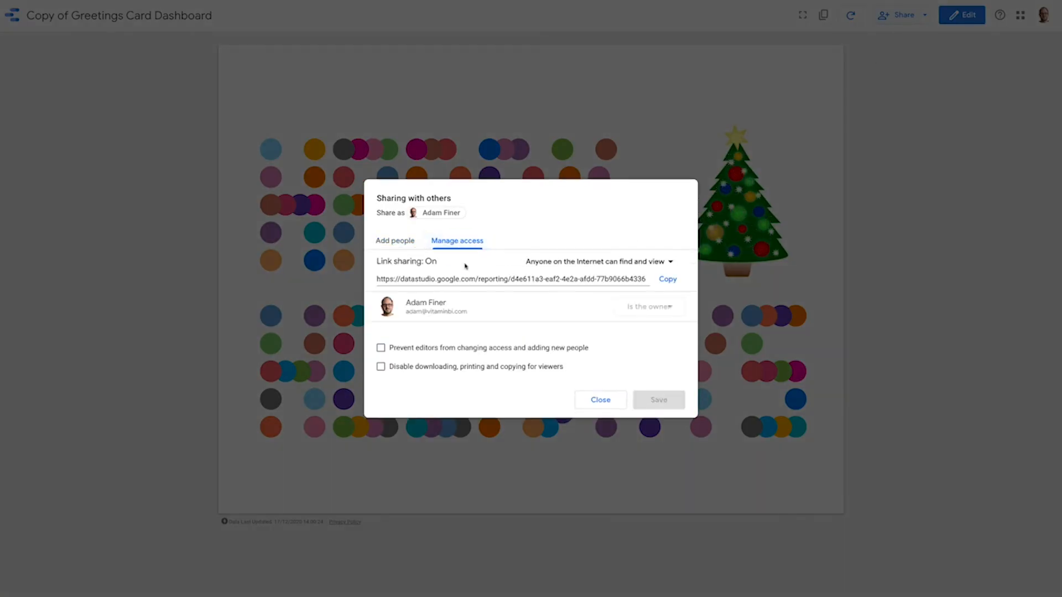
pyautogui.click(670, 262)
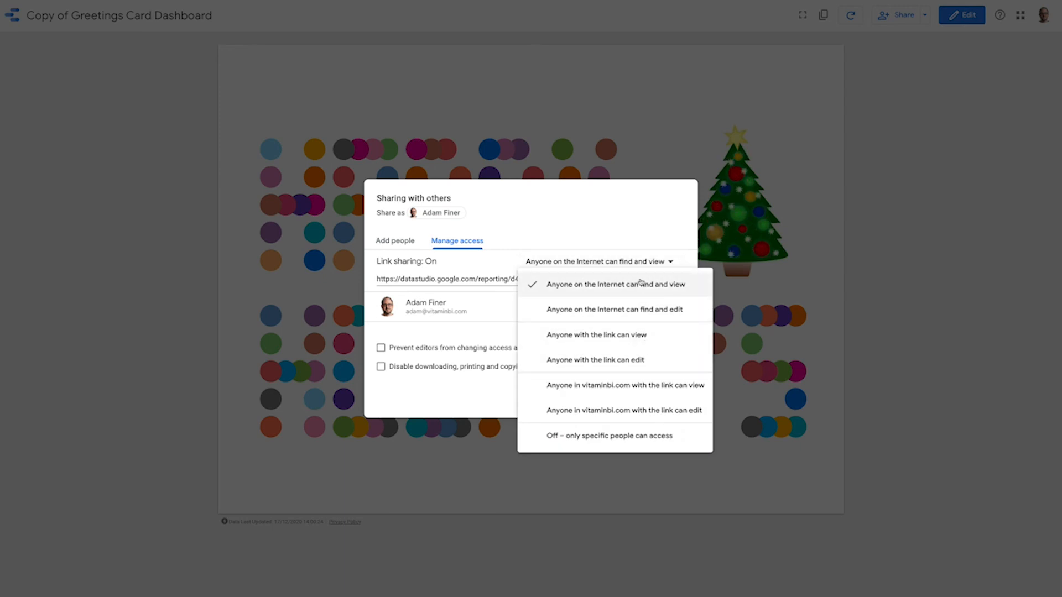
pyautogui.click(612, 224)
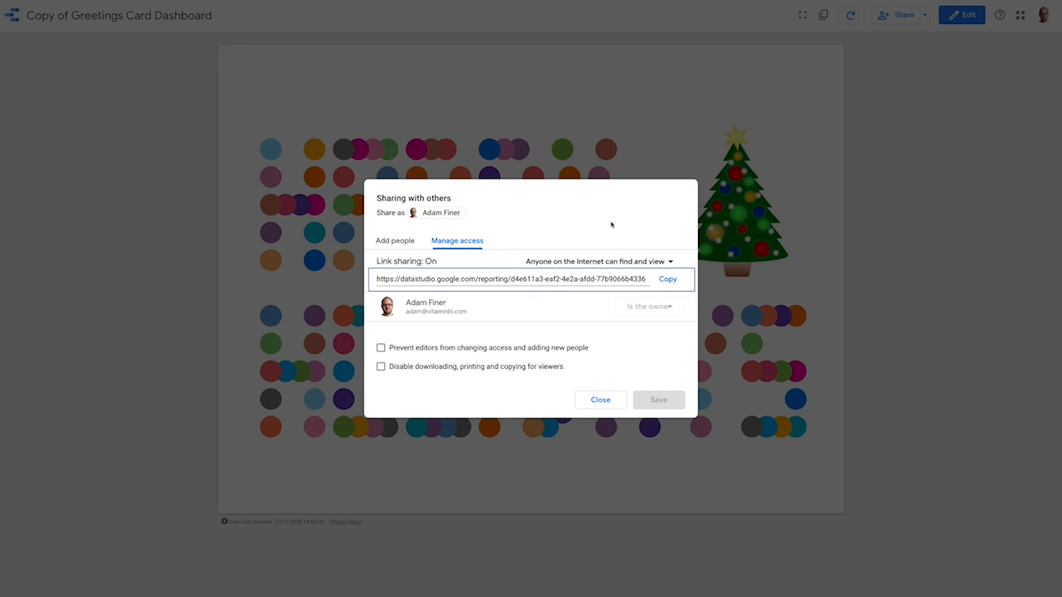
pyautogui.click(621, 403)
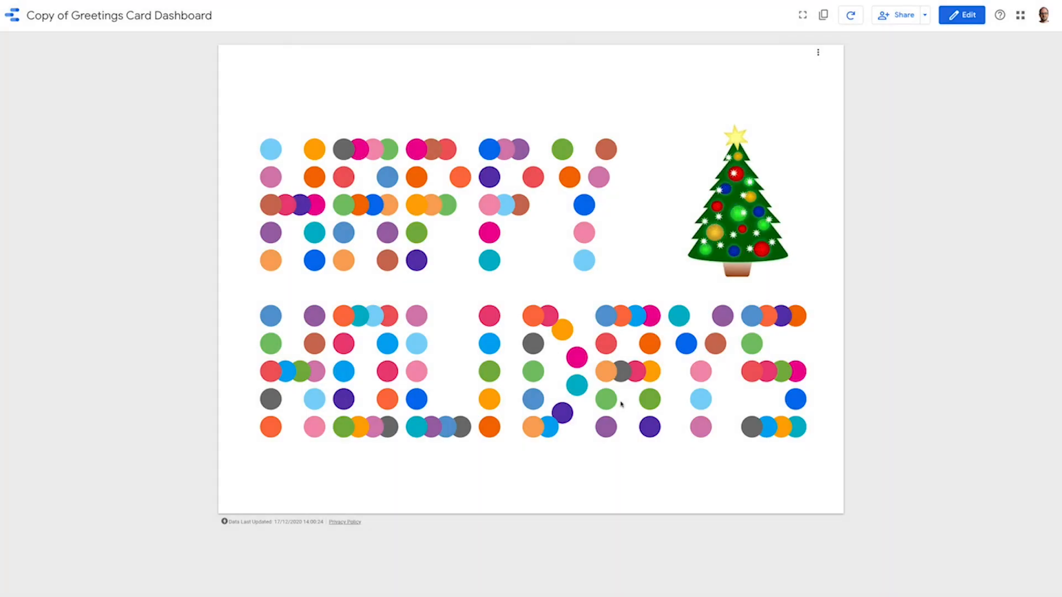
# Request the report link for sharing the greetings card.
pyautogui.click(926, 16)
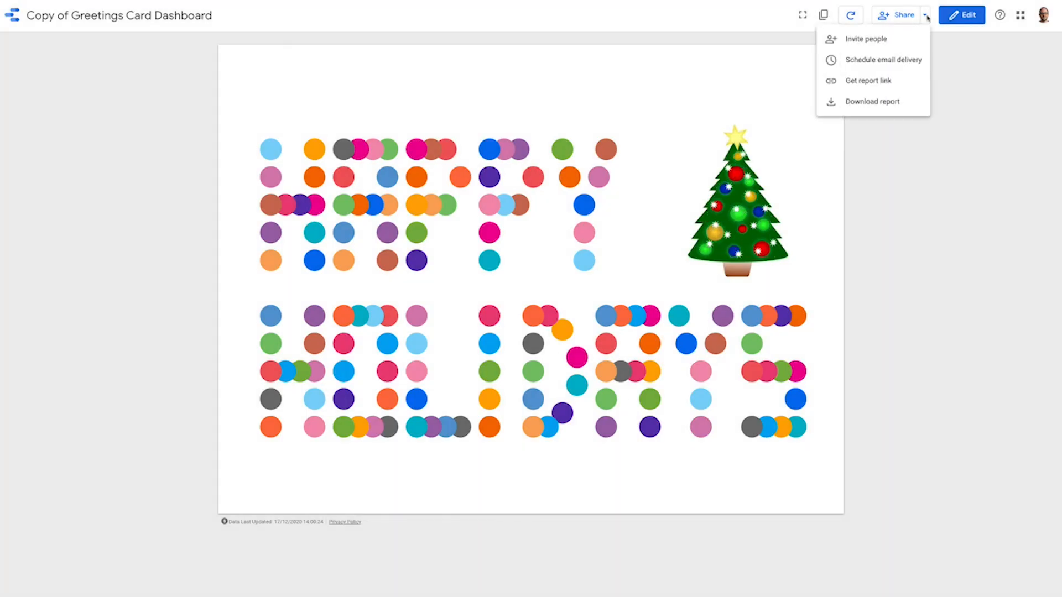
pyautogui.click(885, 87)
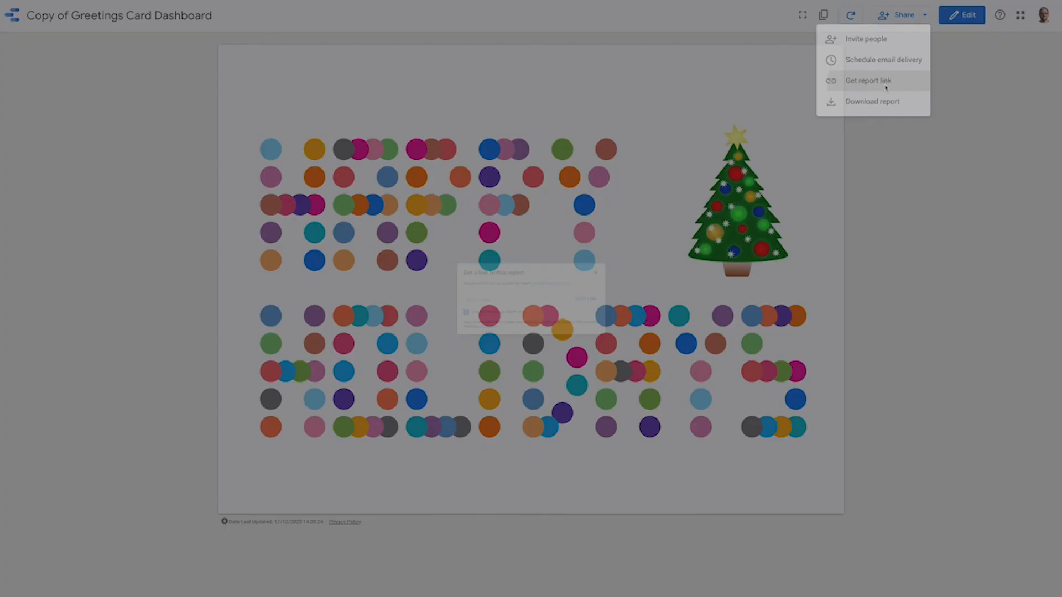